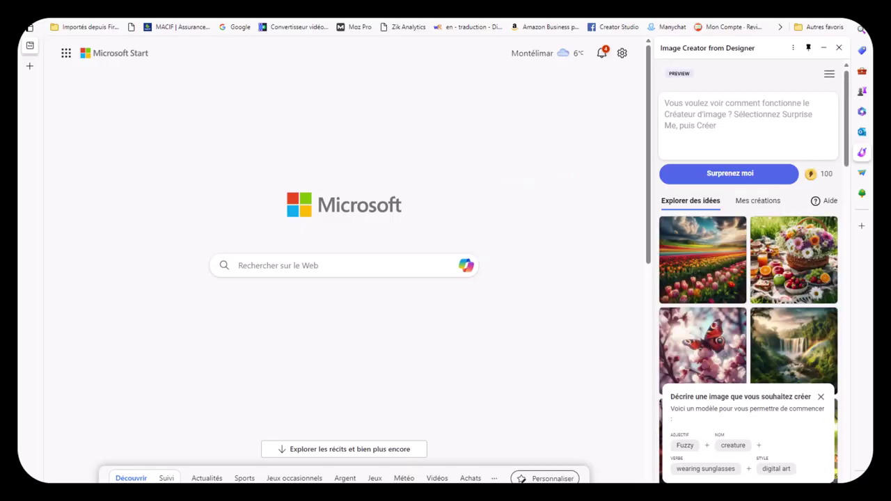
# Paste the prepared prompt and add 'une forêt', correcting the misspelled 'fôret'.
pyautogui.moveTo(305, 487)
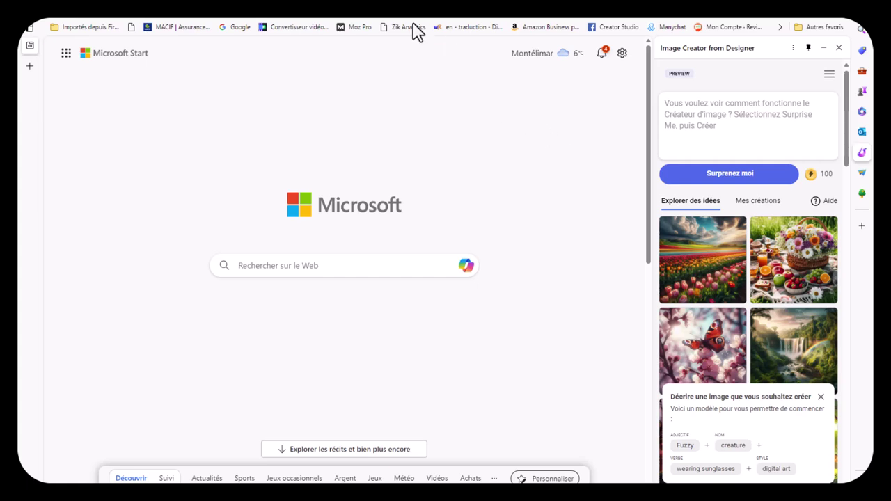
pyautogui.moveTo(379, 20)
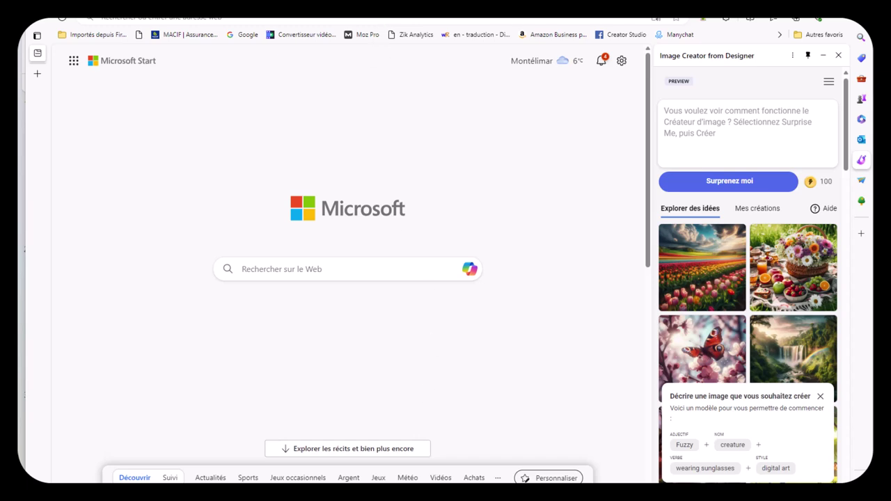
pyautogui.moveTo(238, 495)
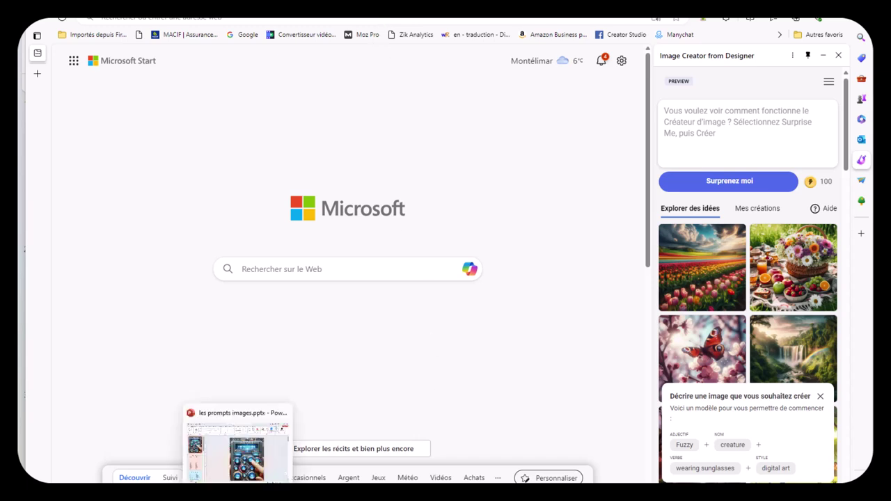
pyautogui.click(695, 113)
pyautogui.write('une petite fille et un garçon se promènent dans la')
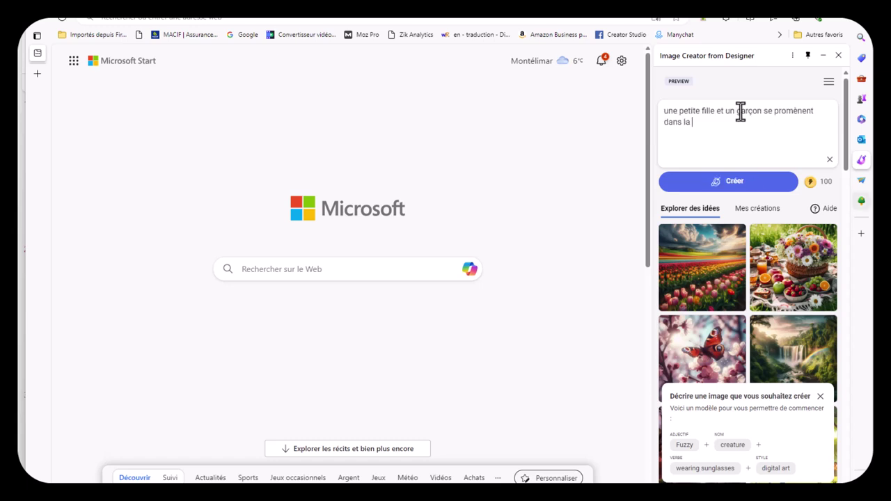
pyautogui.write('f')
pyautogui.write('ô')
pyautogui.write('ret')
pyautogui.press('BackSpace')
pyautogui.press('BackSpace')
pyautogui.press('BackSpace')
pyautogui.press('BackSpace')
pyautogui.press('BackSpace')
pyautogui.press('BackSpace')
pyautogui.press('BackSpace')
pyautogui.press('BackSpace')
pyautogui.write('une f')
pyautogui.write('or')
pyautogui.write('êt')
# Complete the prompt as 'une magnifique forêt style cartoon, 4K', fixing the cartoon typo.
pyautogui.click(699, 122)
pyautogui.write('magnifique forêt ')
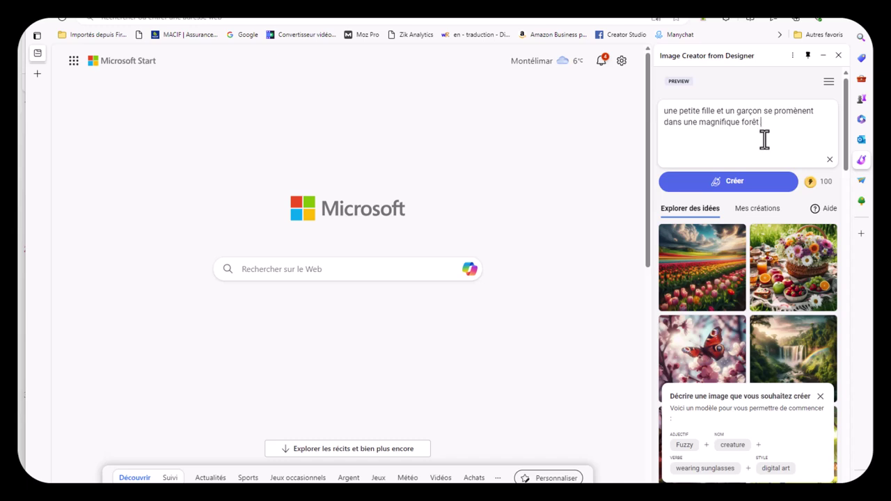
pyautogui.write('style ca')
pyautogui.write('rrtoon')
pyautogui.press('BackSpace')
pyautogui.press('BackSpace')
pyautogui.press('BackSpace')
pyautogui.press('BackSpace')
pyautogui.press('BackSpace')
pyautogui.write('too')
pyautogui.write('n,')
pyautogui.write(' 4K')
# Generate the four cartoon forest images and view the first ones full size.
pyautogui.click(736, 185)
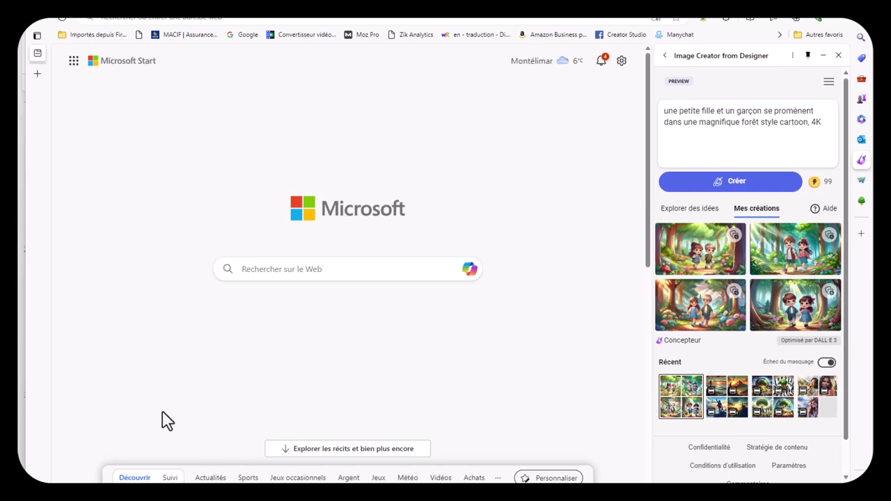
pyautogui.click(701, 252)
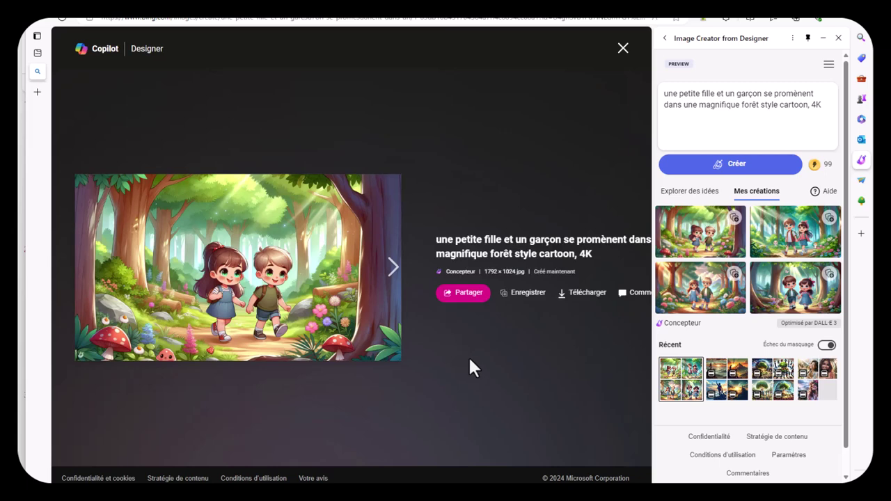
pyautogui.click(522, 285)
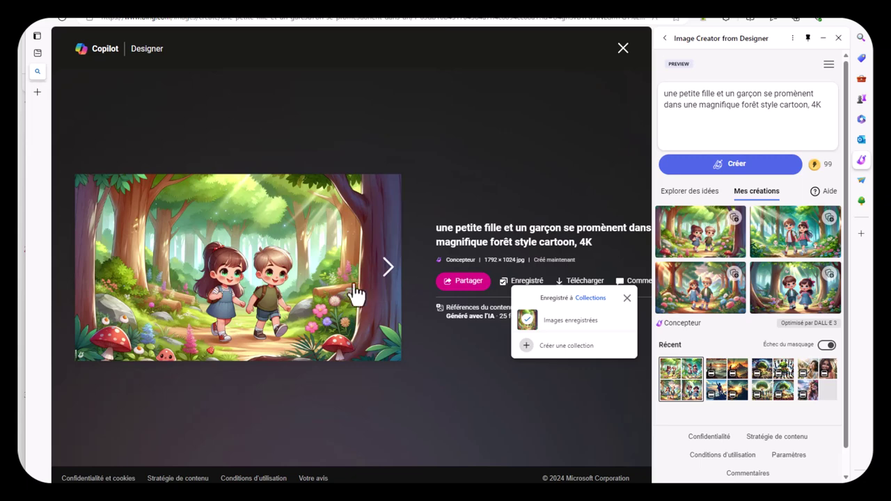
pyautogui.click(388, 270)
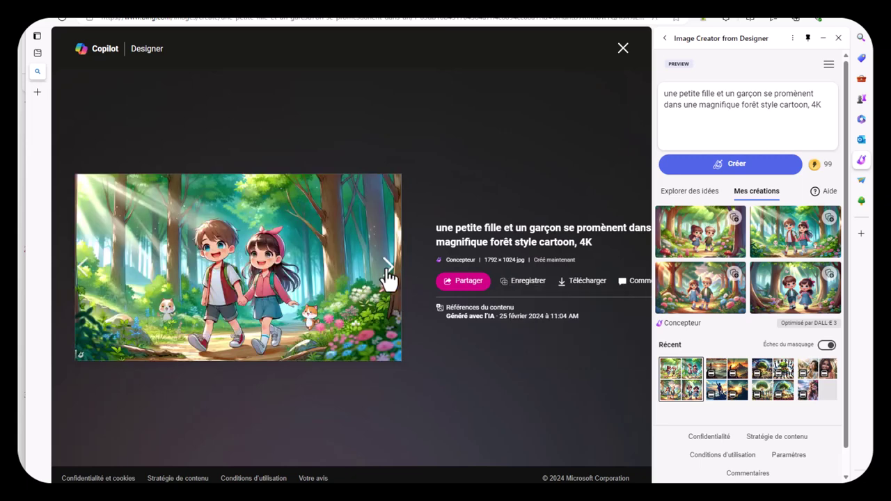
# Save the hand-holding image into a new collection named 'cartoon'.
pyautogui.click(526, 282)
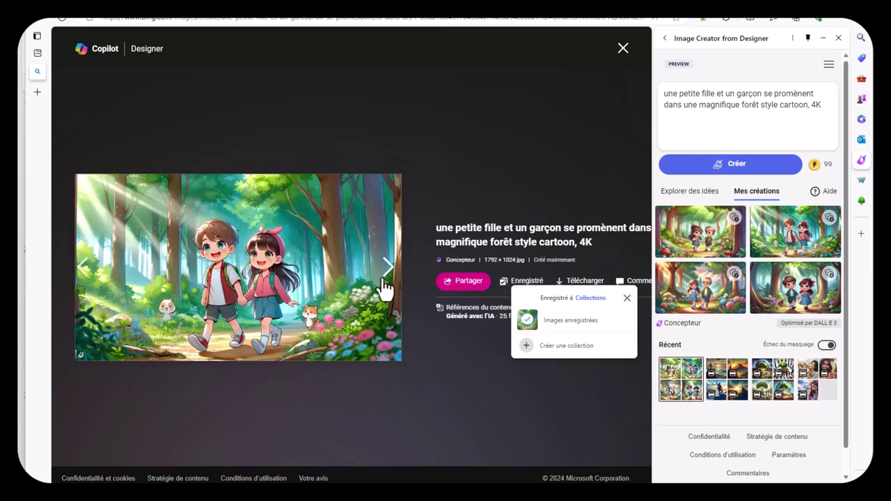
pyautogui.click(568, 355)
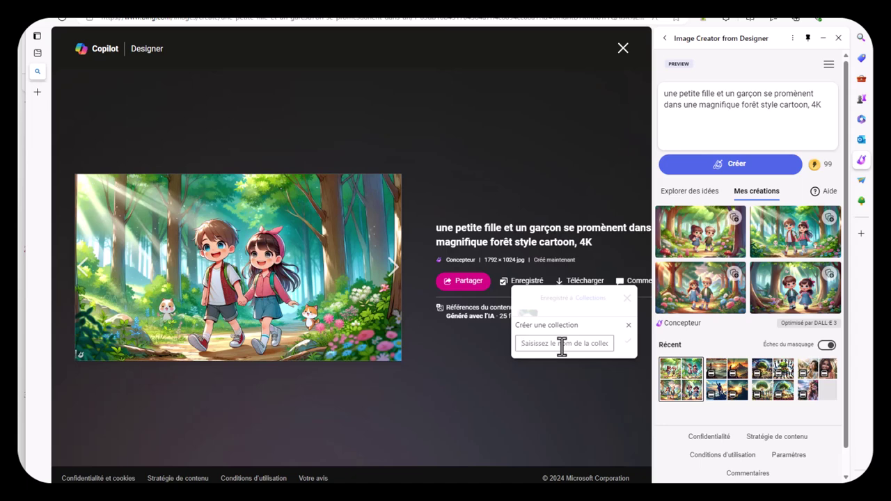
pyautogui.write('cartoo')
pyautogui.write('n')
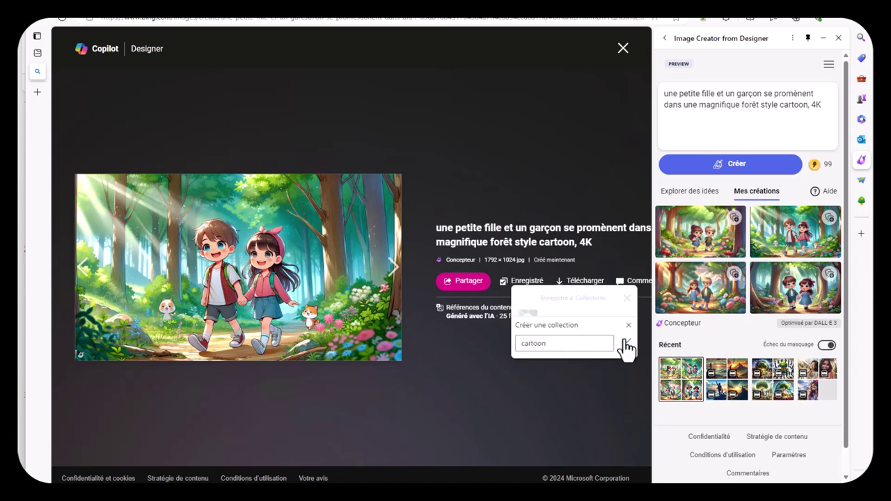
pyautogui.press('Return')
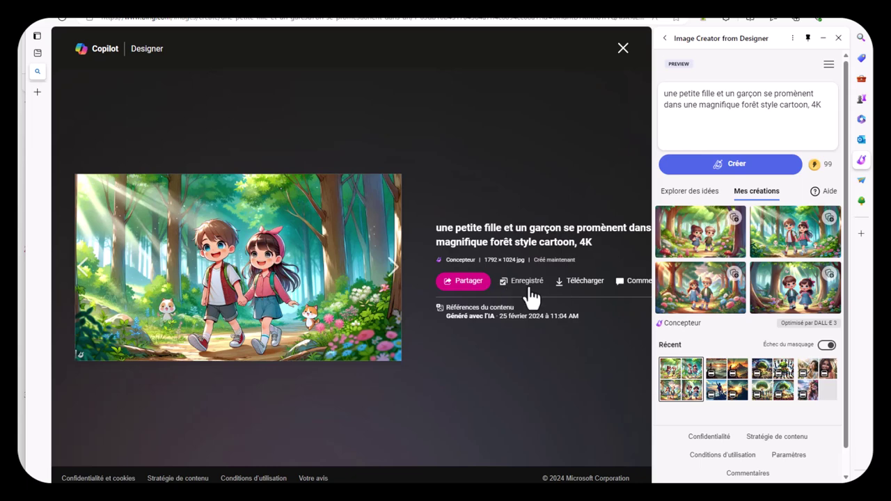
# Step through the remaining two images, saving each then removing it from 'cartoon'.
pyautogui.click(388, 270)
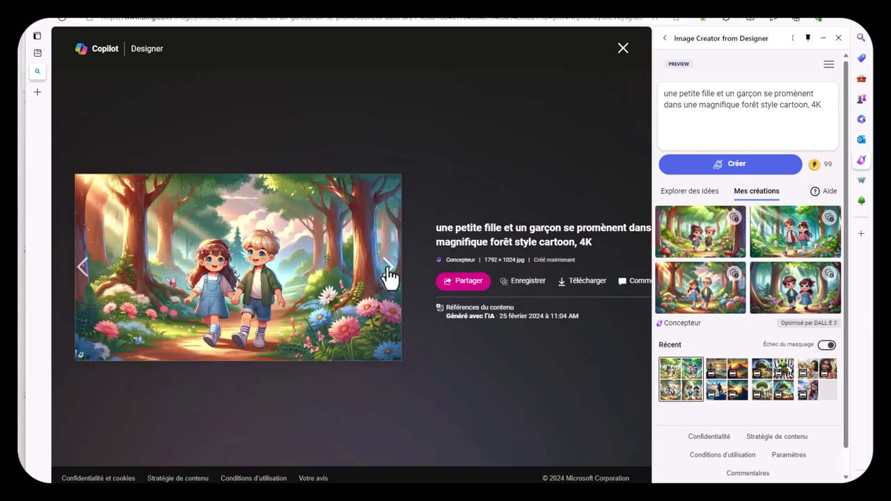
pyautogui.click(523, 282)
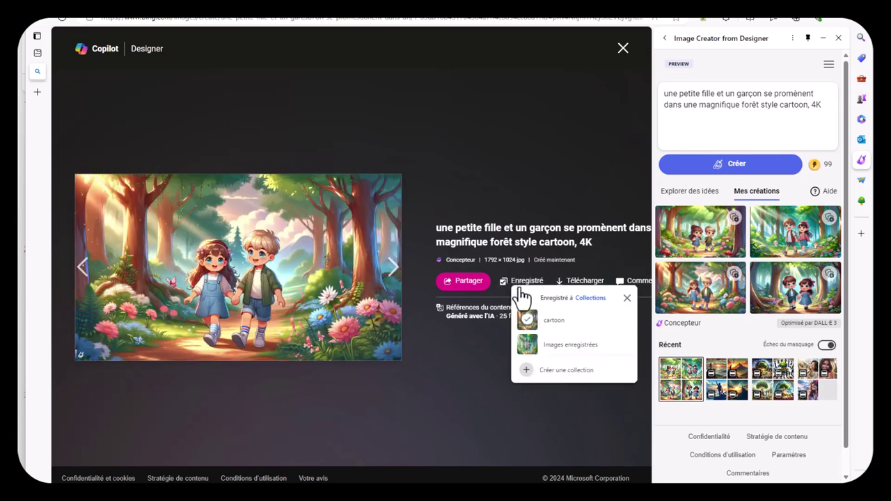
pyautogui.click(540, 343)
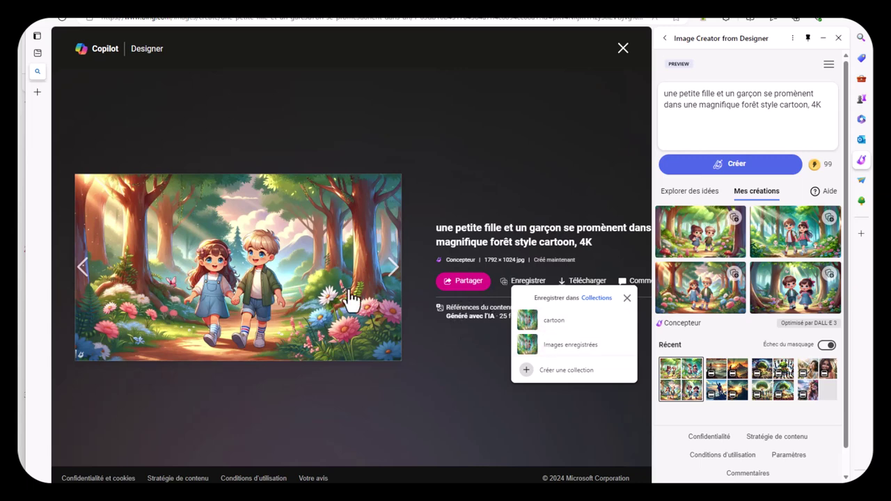
pyautogui.click(387, 271)
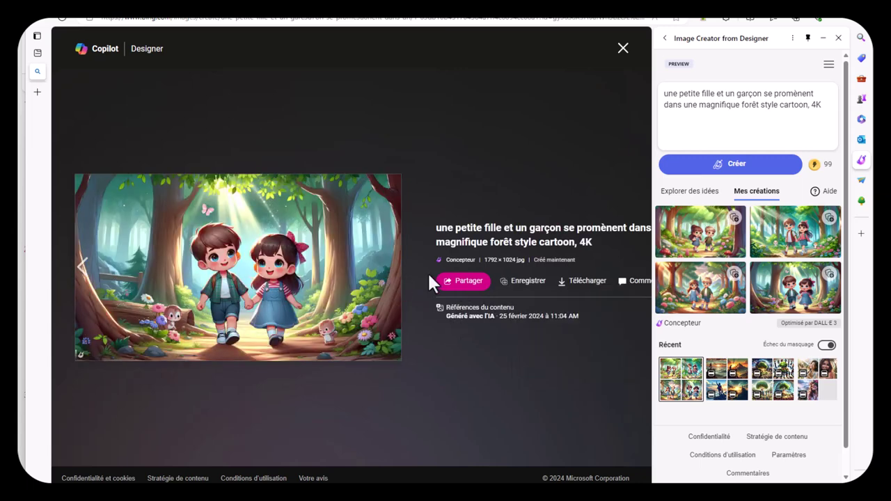
pyautogui.click(520, 284)
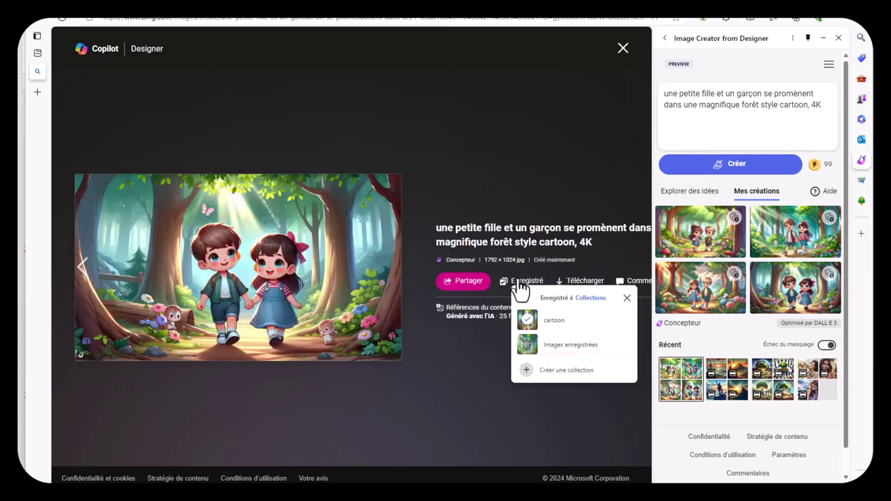
pyautogui.click(546, 324)
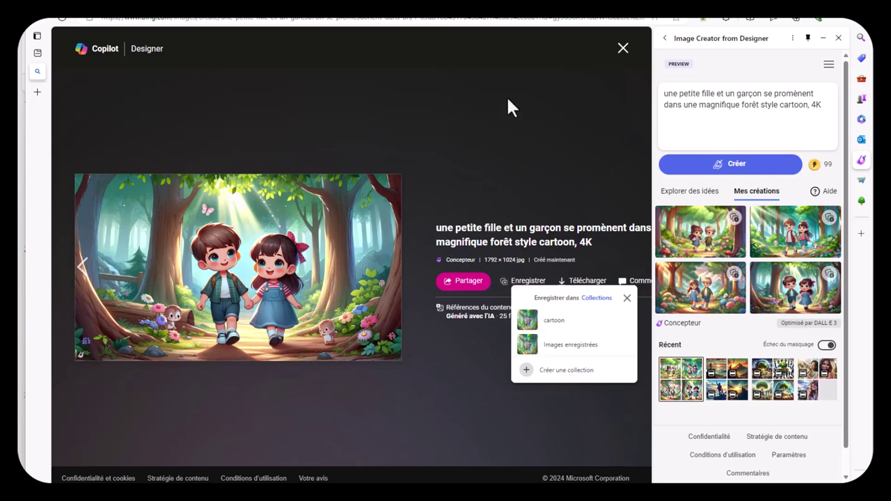
# Replace 'cartoon' with 'réaliste' in the prompt and generate new images.
pyautogui.doubleClick(794, 105)
pyautogui.moveTo(462, 495)
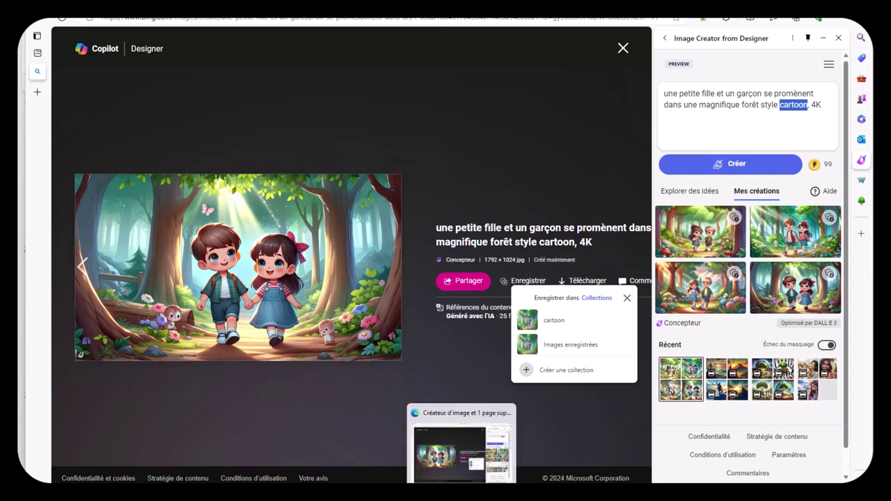
pyautogui.write('réaliste')
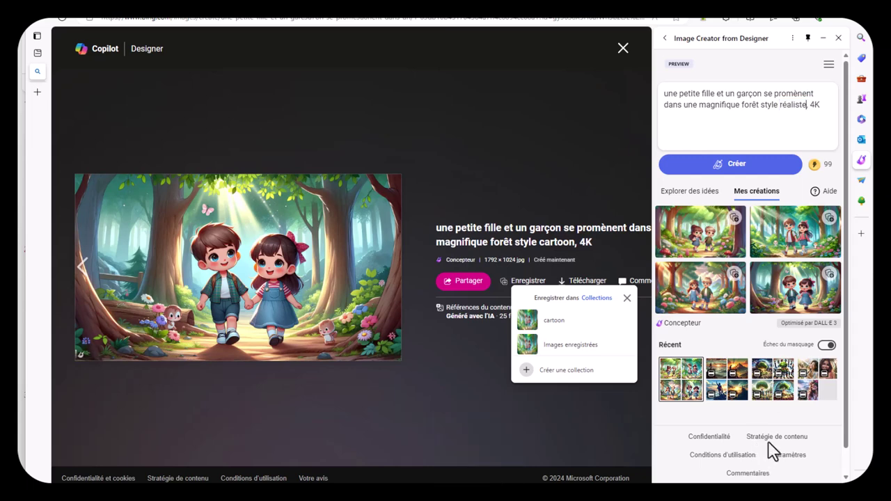
pyautogui.click(751, 164)
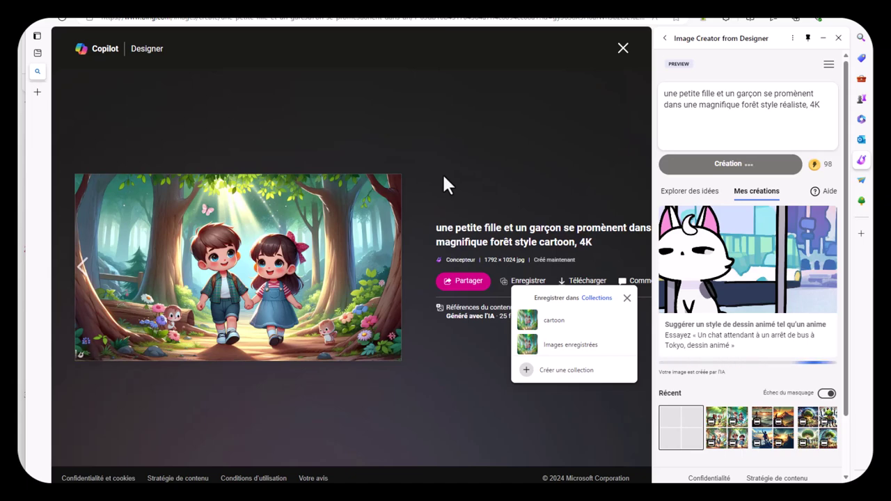
# View the four realistic images full size, ending on the collection choices for the last.
pyautogui.click(681, 249)
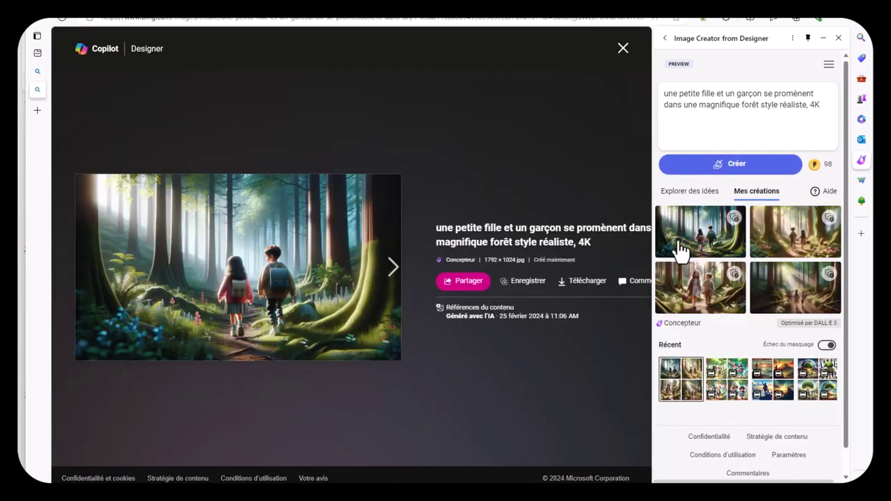
pyautogui.press('Right')
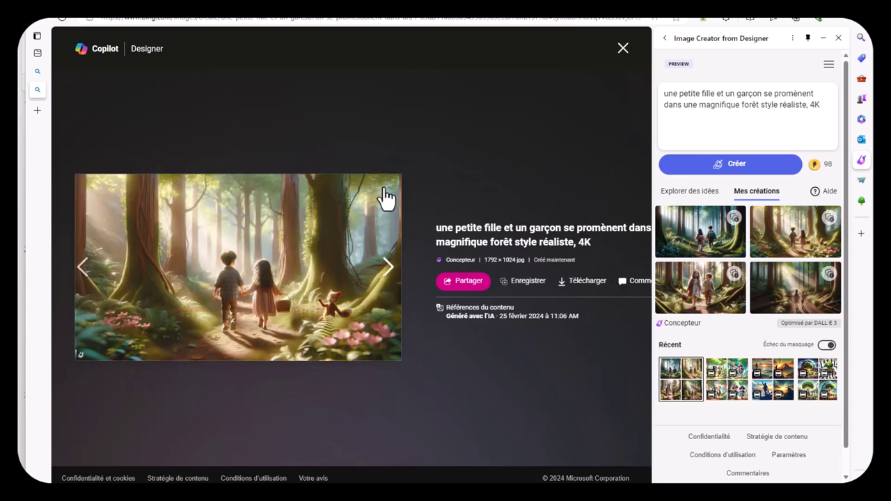
pyautogui.click(386, 268)
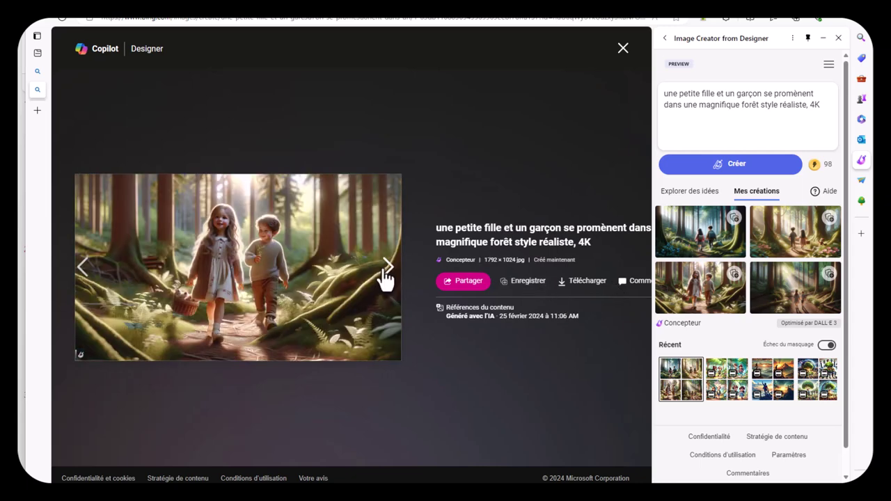
pyautogui.press('Right')
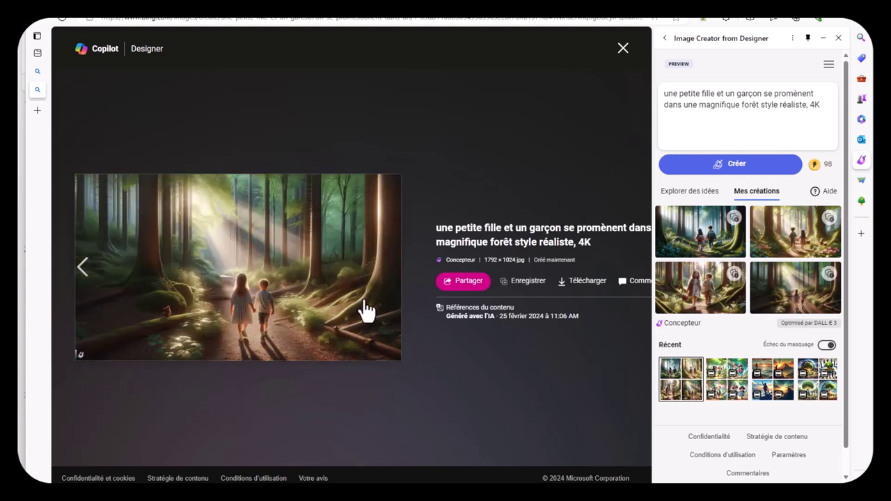
pyautogui.click(523, 281)
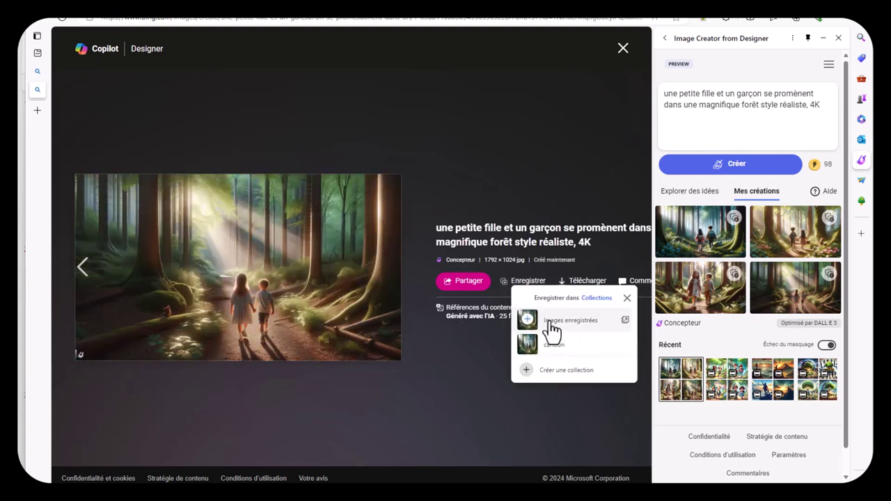
# Change the prompt to 'style digital art, 8K' and generate new images.
pyautogui.doubleClick(793, 105)
pyautogui.write('digital')
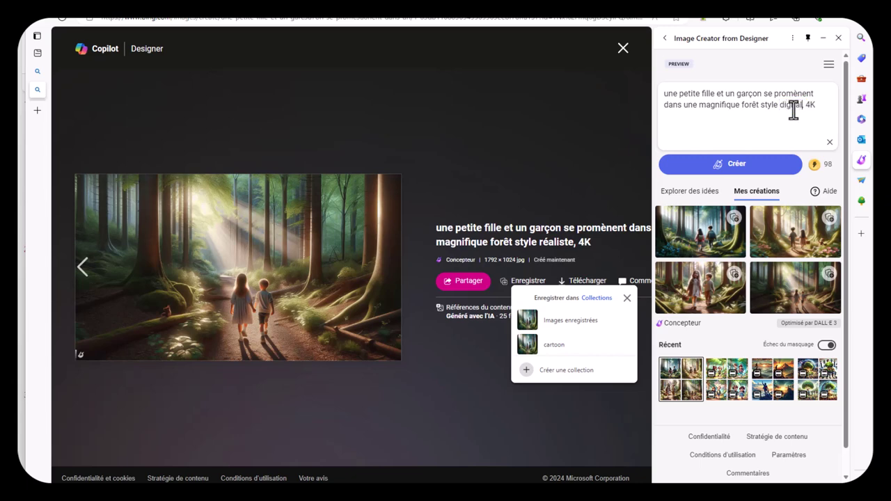
pyautogui.write(' art')
pyautogui.click(664, 117)
pyautogui.press('Delete')
pyautogui.write('8')
pyautogui.click(738, 171)
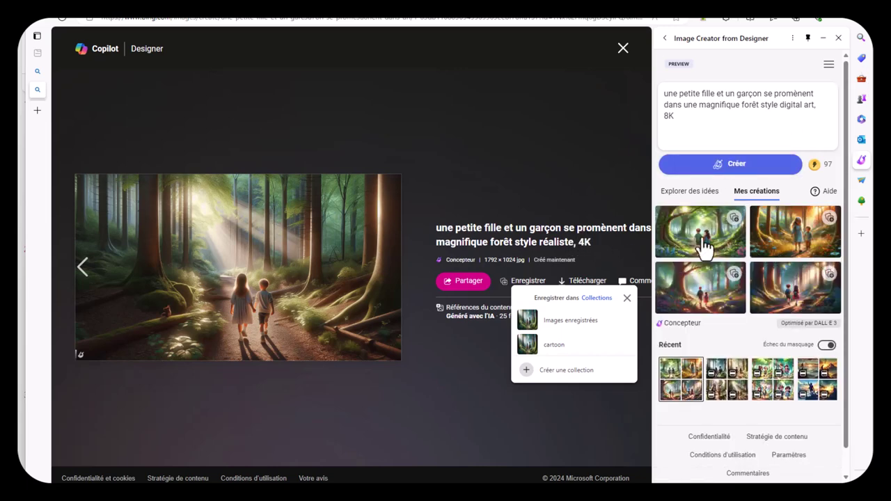
# Browse the digital art images, saving then unsaving one, to the last creation.
pyautogui.click(703, 246)
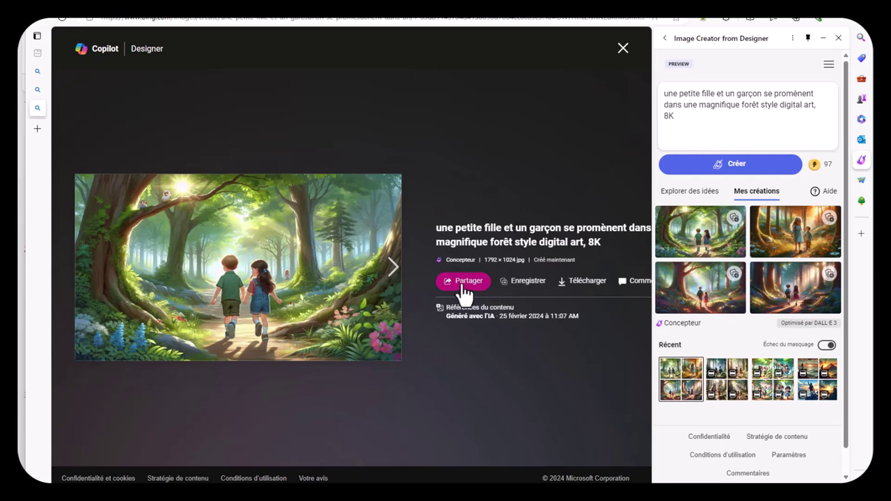
pyautogui.click(390, 279)
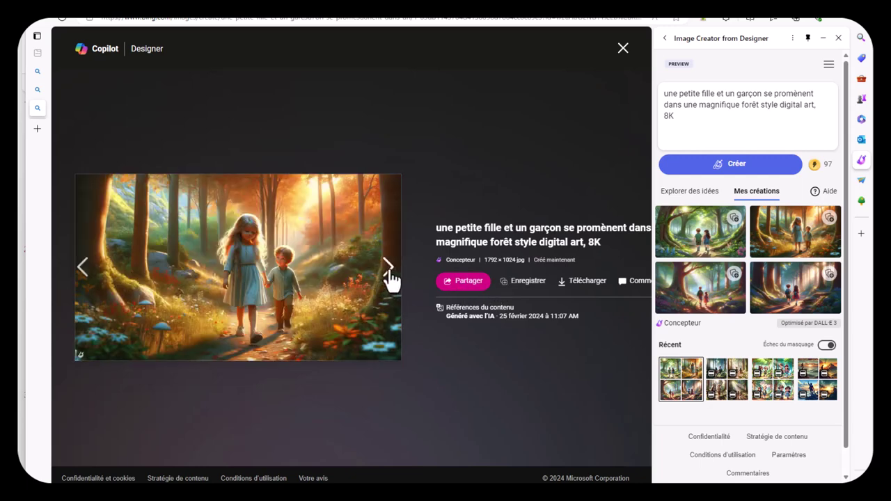
pyautogui.click(523, 291)
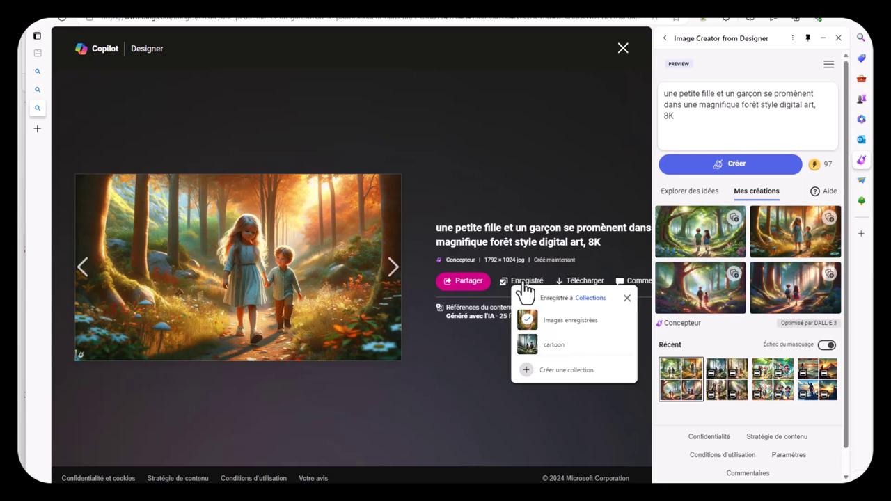
pyautogui.click(543, 325)
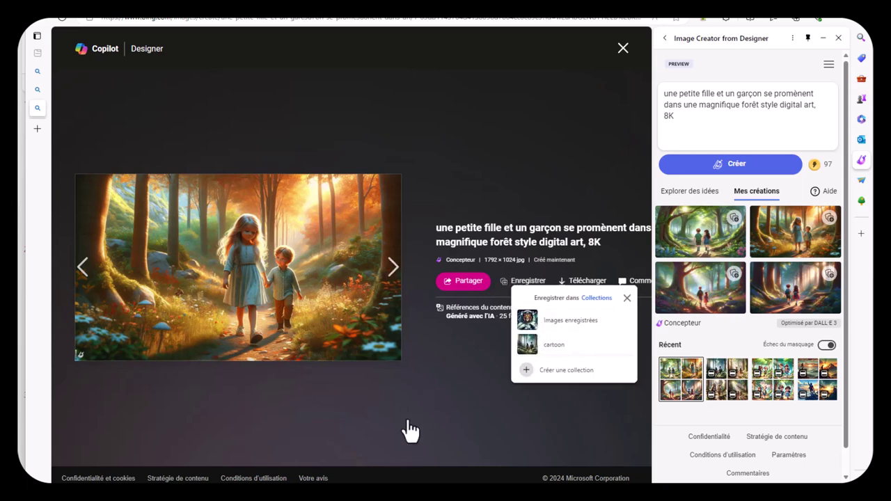
pyautogui.click(388, 268)
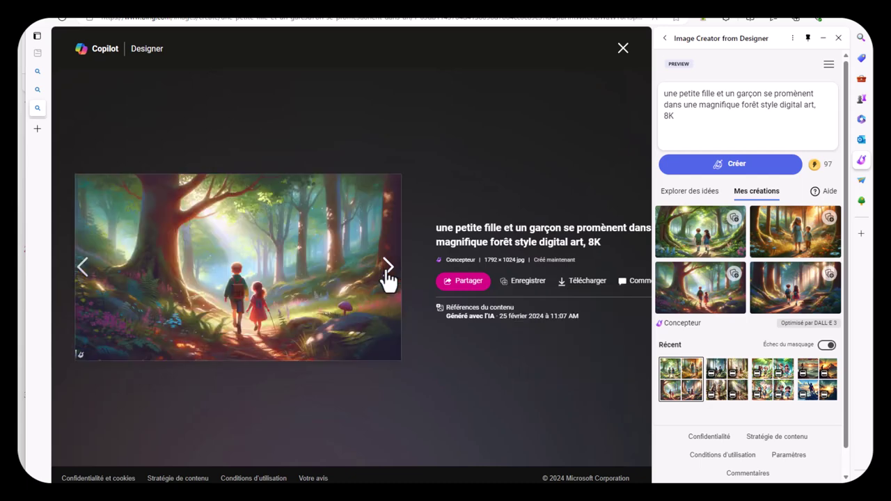
pyautogui.click(389, 272)
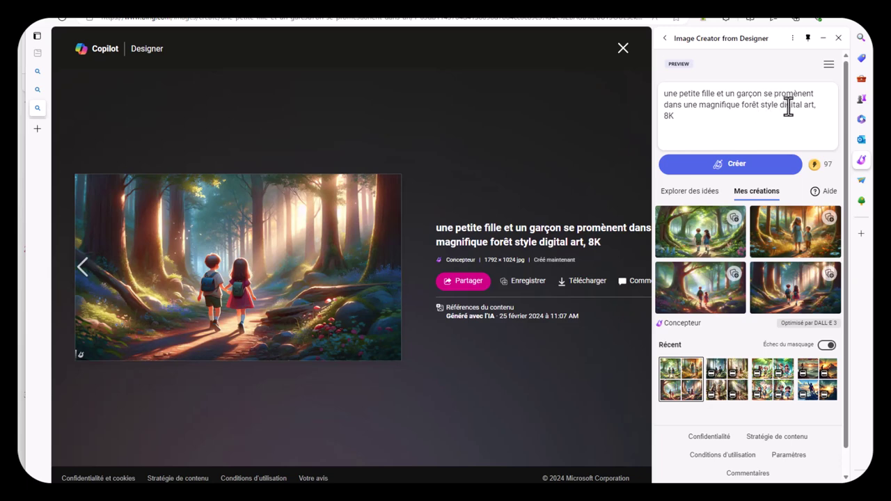
# Generate 'style fantastique, 8K' images and browse them, returning to the rabbit scene.
pyautogui.write('fantastique ')
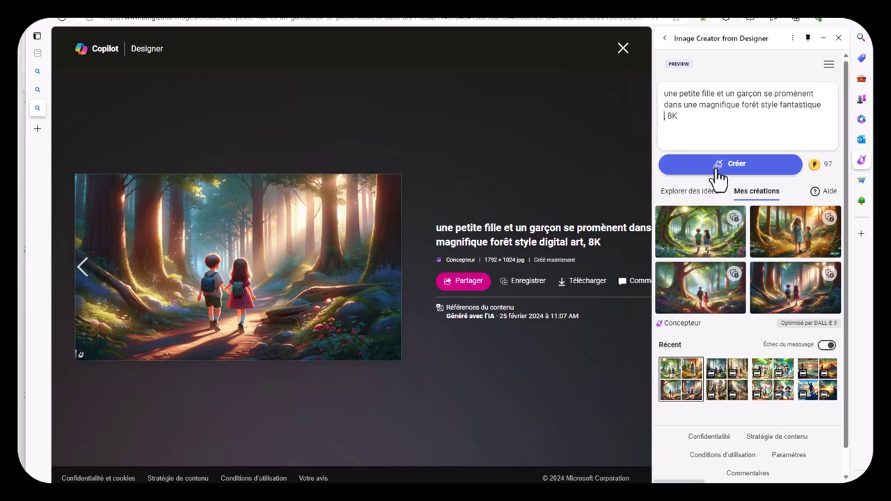
pyautogui.write(',')
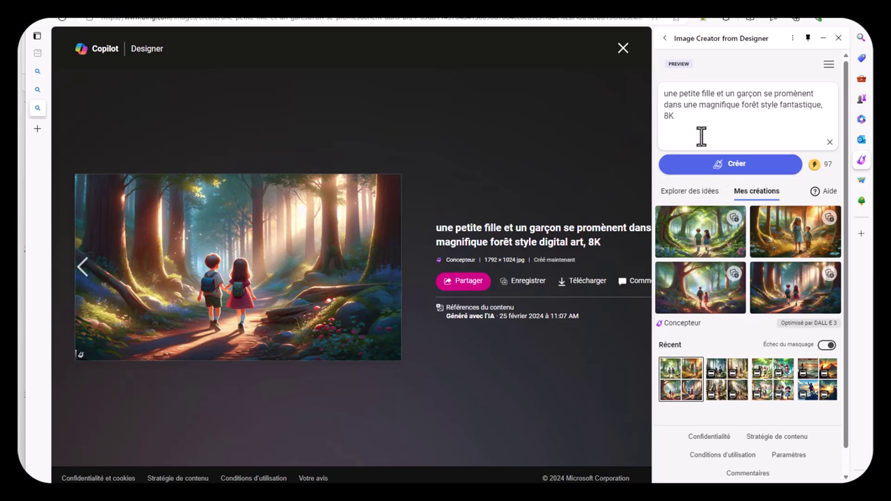
pyautogui.click(734, 167)
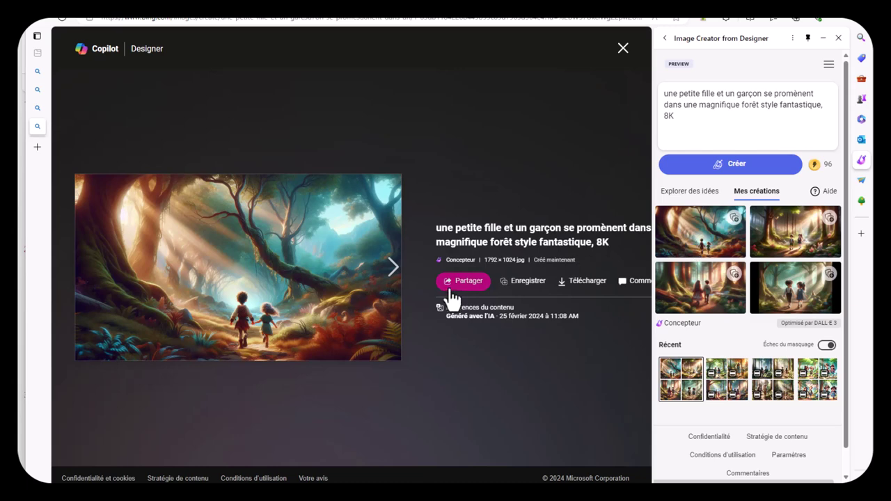
pyautogui.click(389, 278)
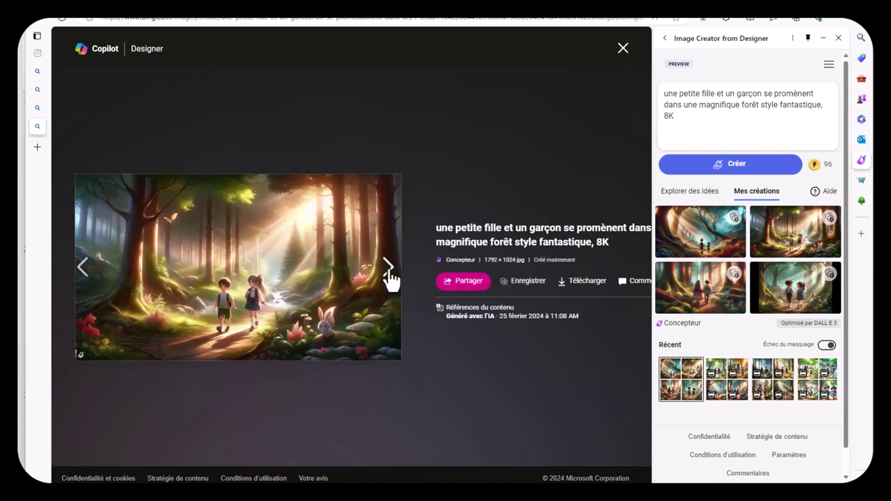
pyautogui.click(390, 277)
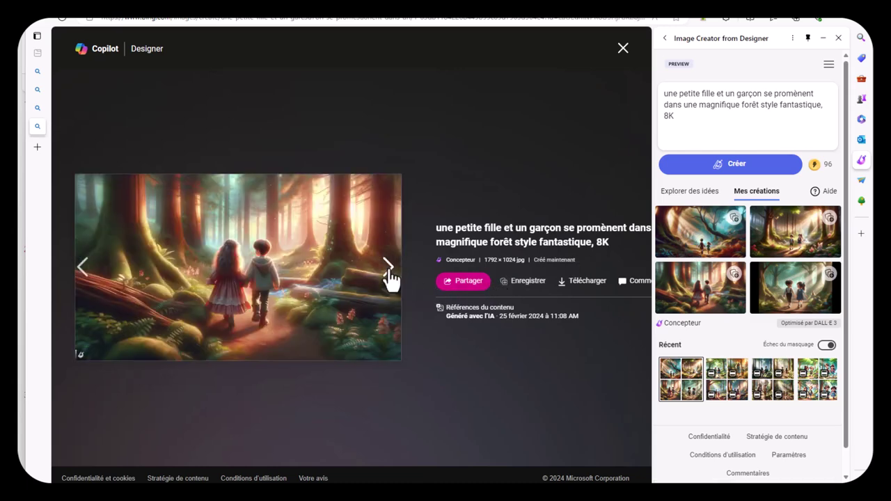
pyautogui.click(390, 277)
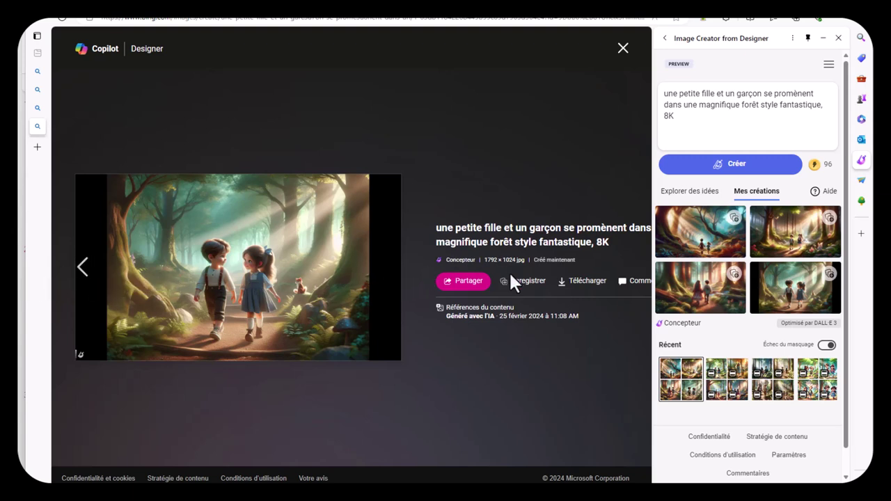
pyautogui.click(89, 270)
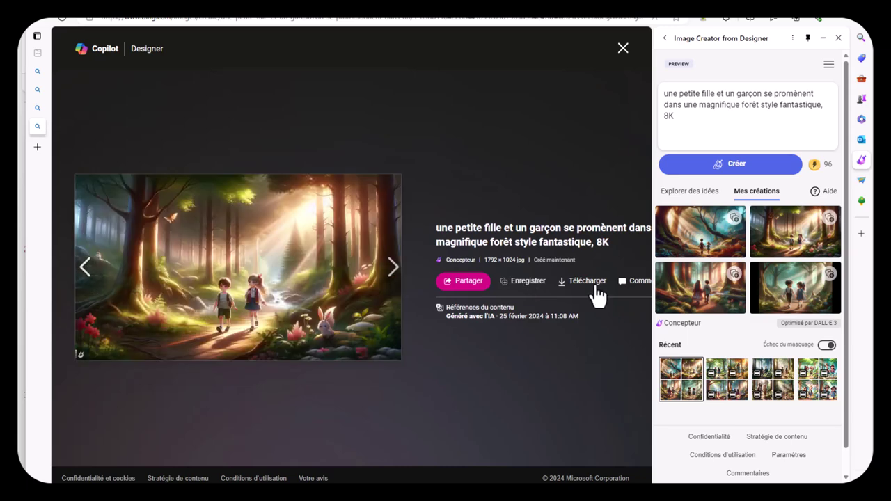
# Fix the comma before 8K in the Pixel art prompt and generate images.
pyautogui.click(524, 282)
pyautogui.write('Pixel ar')
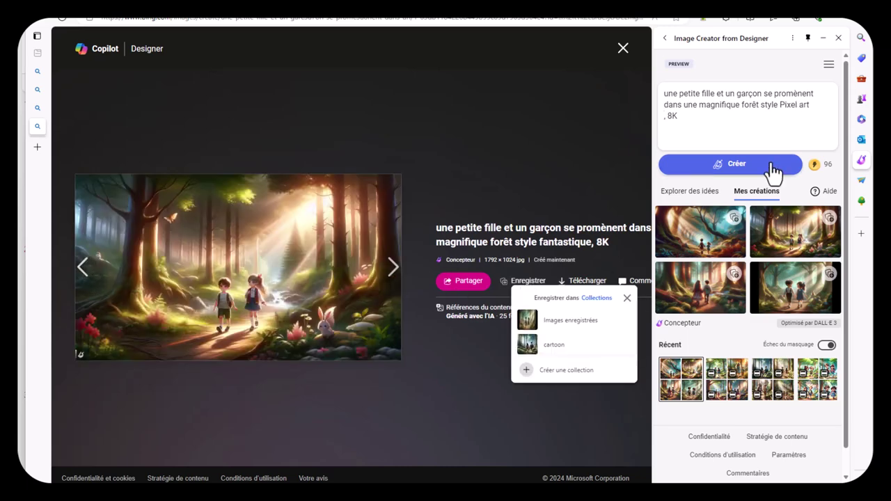
pyautogui.press('BackSpace')
pyautogui.write(',')
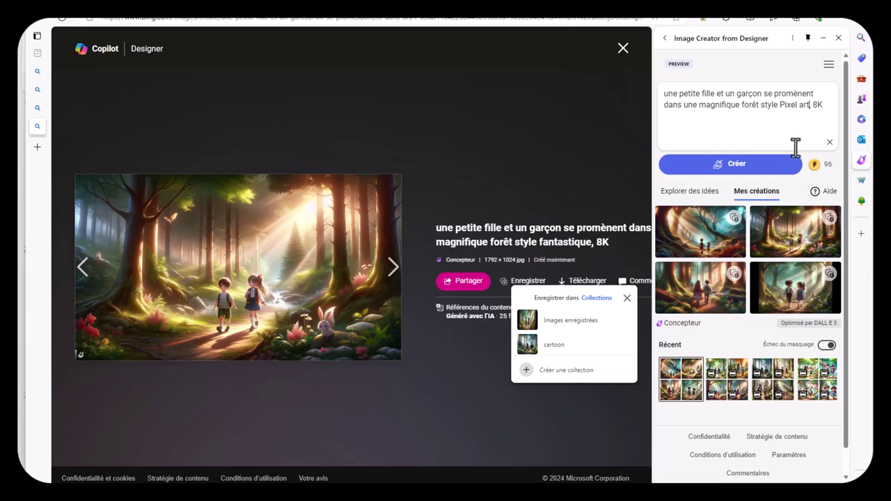
pyautogui.click(744, 167)
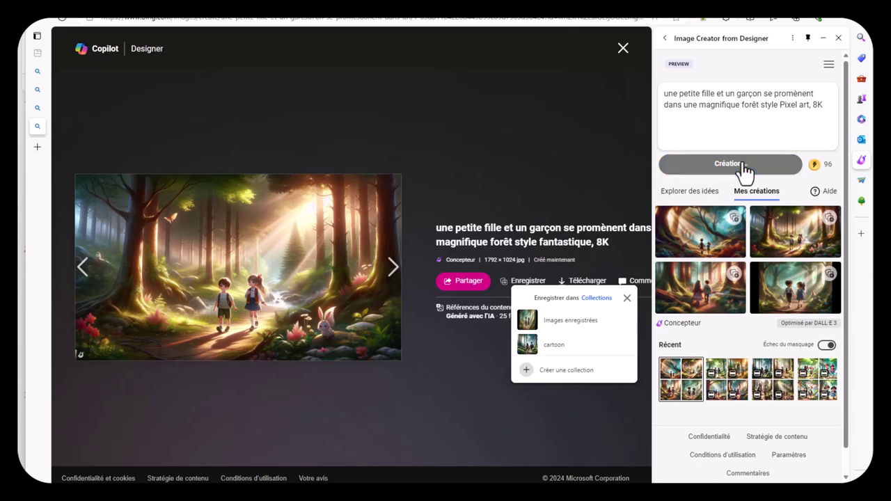
# Save the pixel-art children among pink blossoms to collections and browse all four results.
pyautogui.click(682, 230)
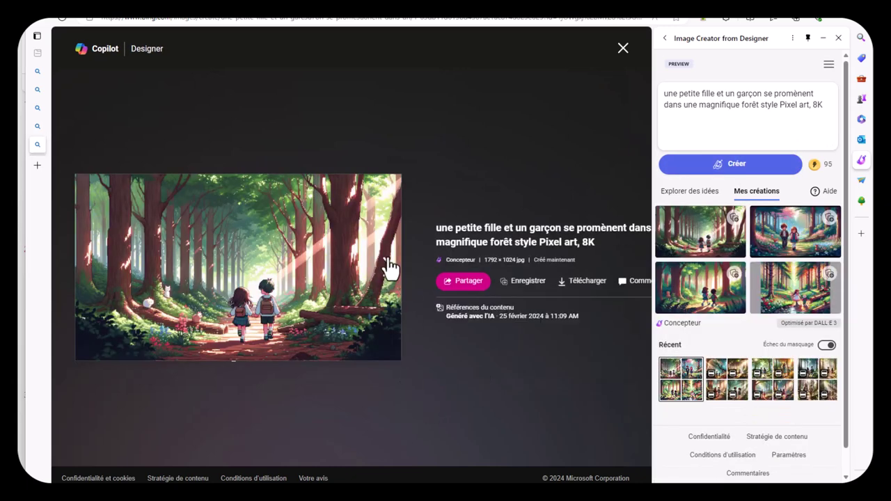
pyautogui.click(388, 271)
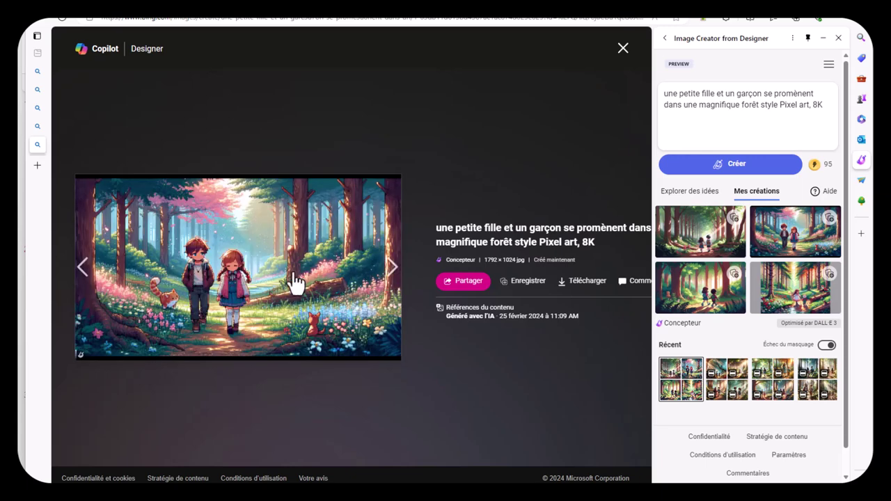
pyautogui.click(525, 281)
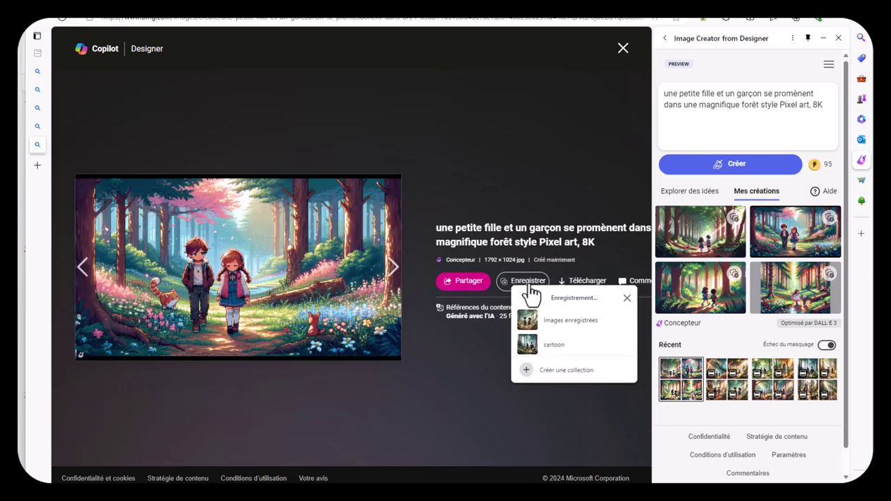
pyautogui.click(388, 267)
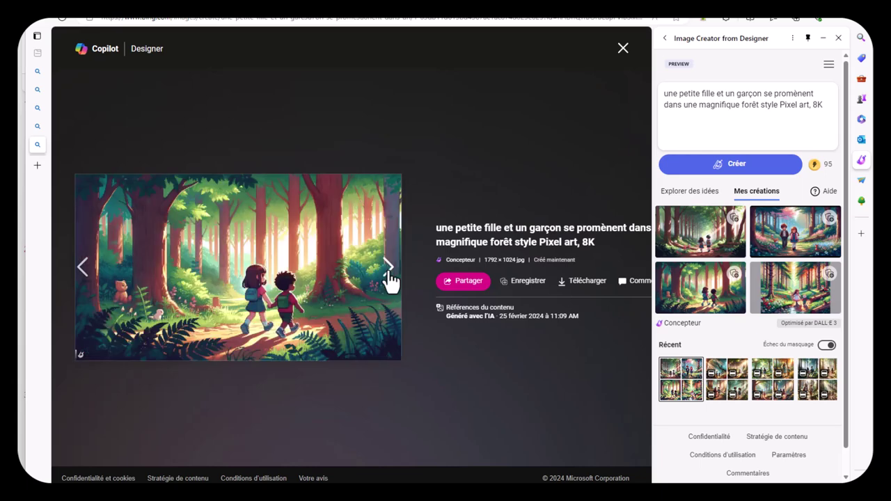
pyautogui.click(388, 272)
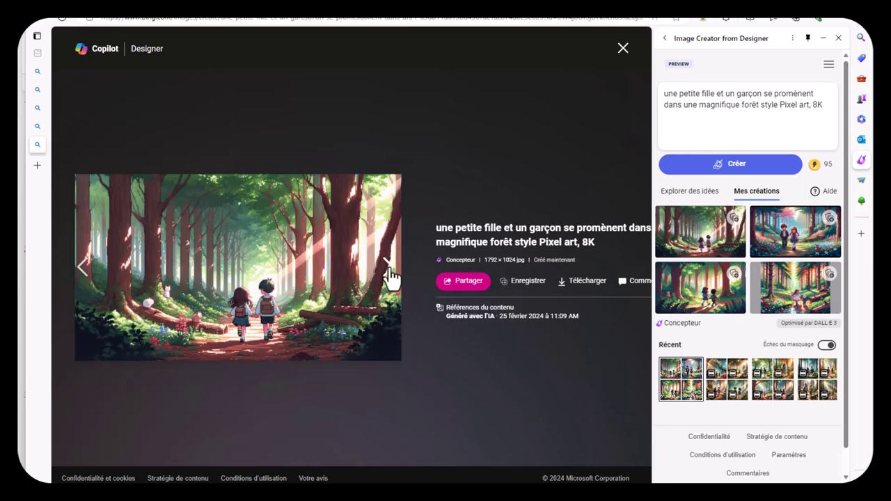
pyautogui.click(388, 270)
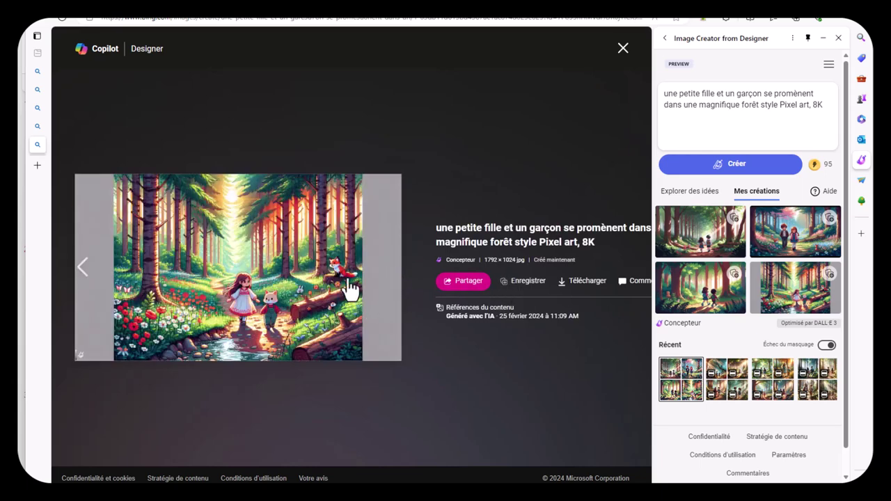
pyautogui.click(92, 274)
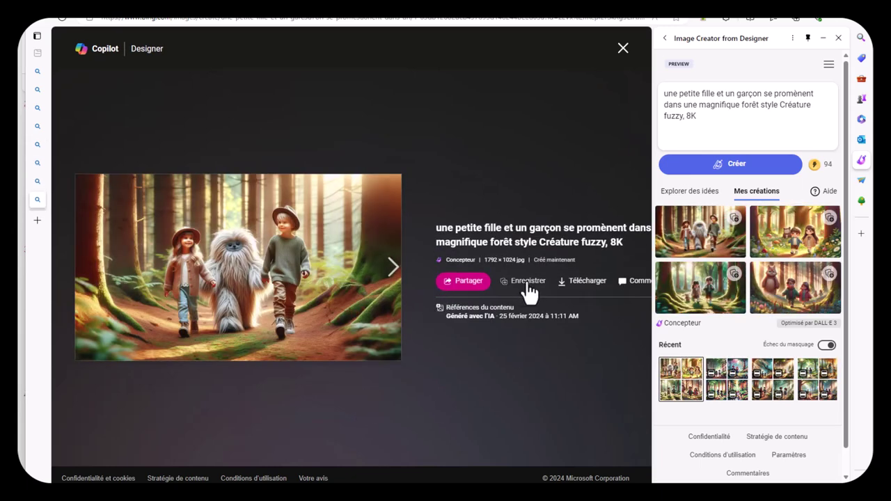
# Browse through the Créature fuzzy forest images to the last one.
pyautogui.click(389, 272)
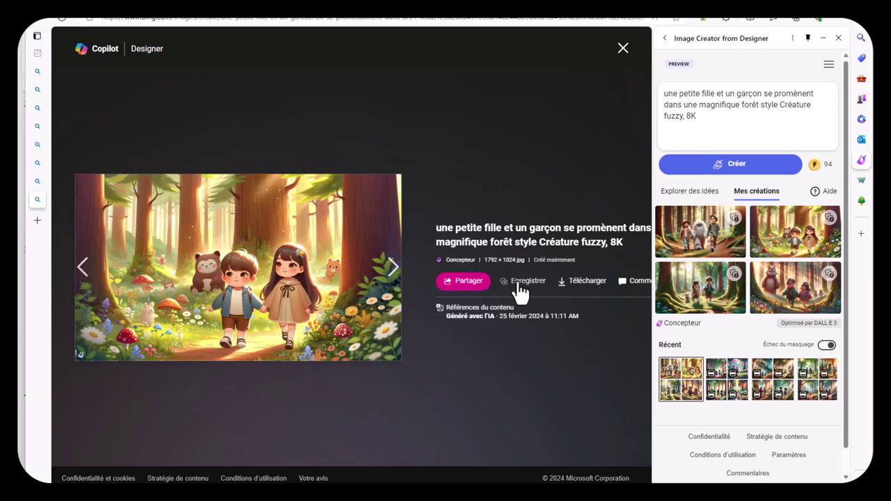
pyautogui.click(387, 270)
pyautogui.click(389, 272)
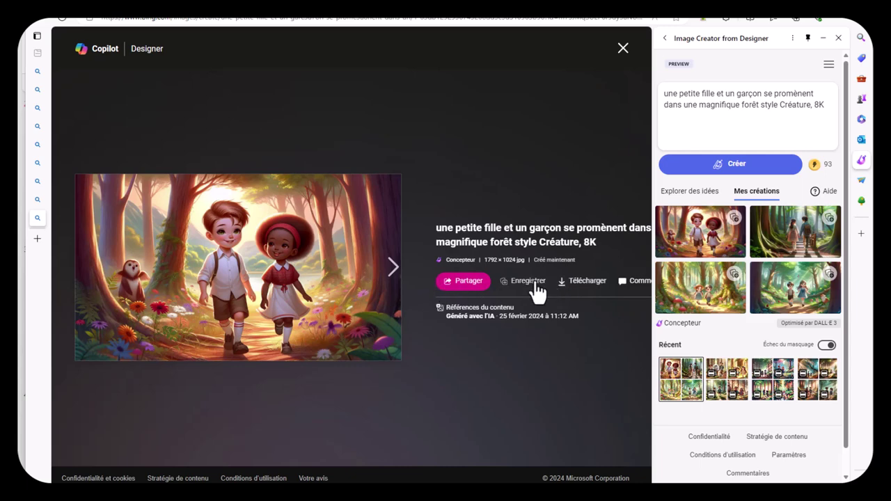
# Browse through the Créature style forest images to the last one.
pyautogui.click(393, 269)
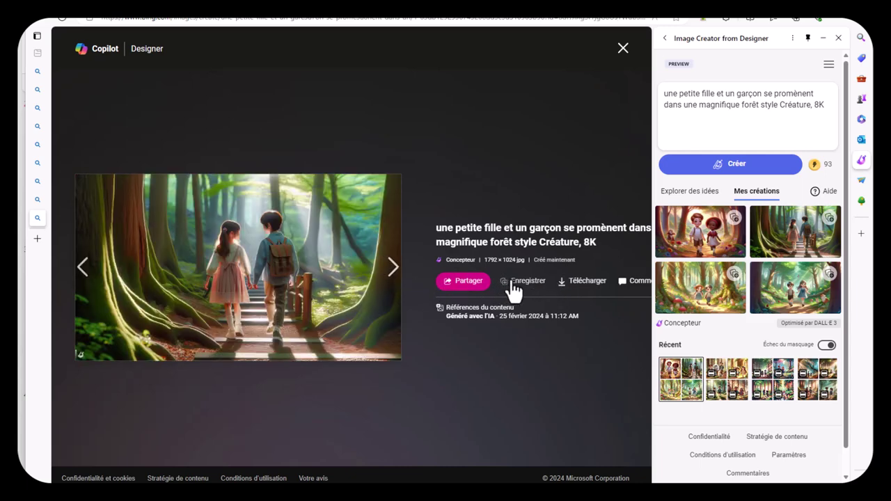
pyautogui.click(388, 271)
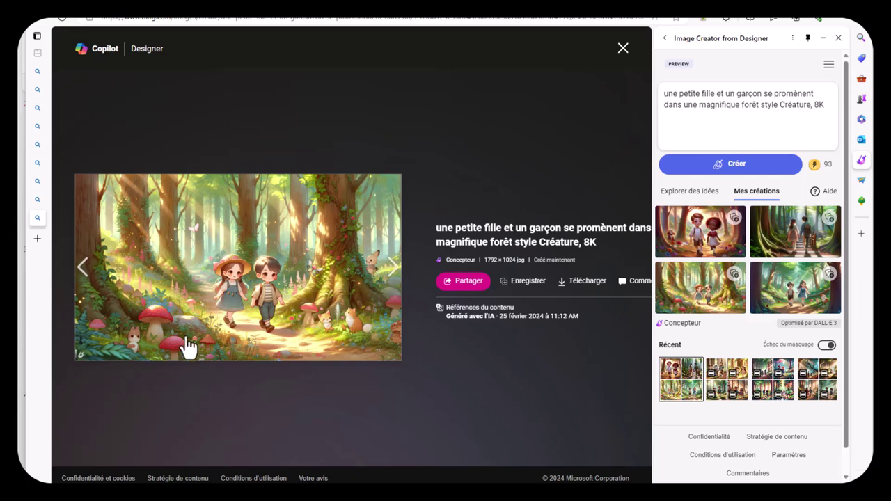
pyautogui.click(388, 277)
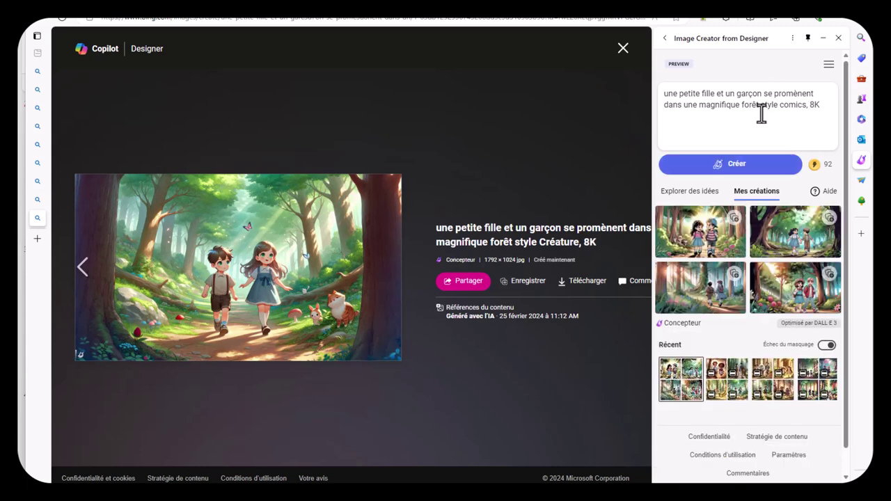
# Open the first comics-style creation and step through the next two images.
pyautogui.click(694, 234)
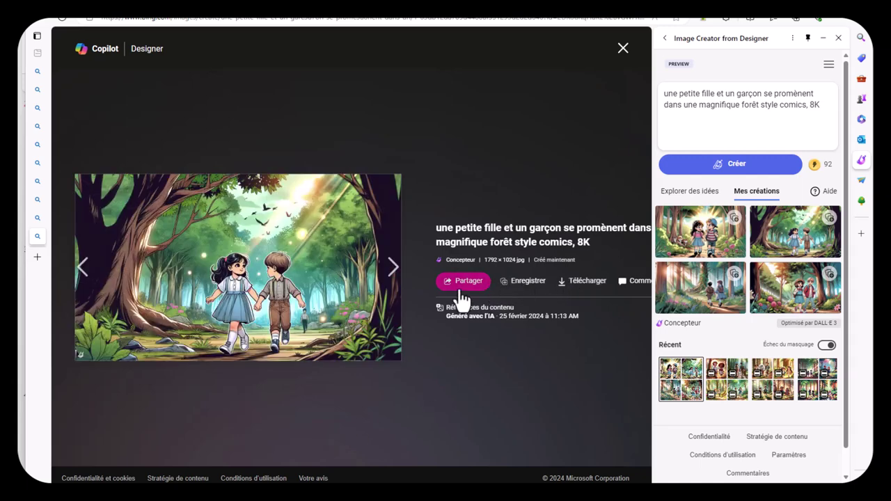
pyautogui.click(391, 271)
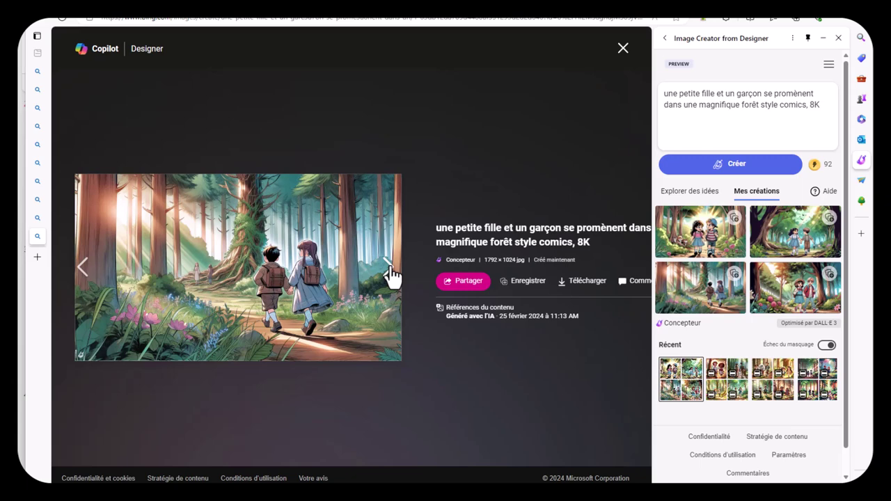
pyautogui.click(390, 273)
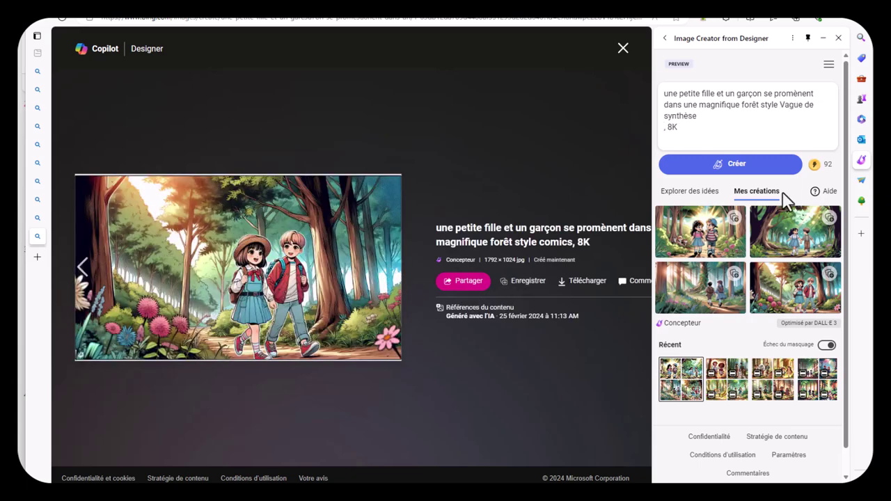
# Generate and browse the Vague de synthèse images, then open the first Jim Lee image.
pyautogui.click(741, 166)
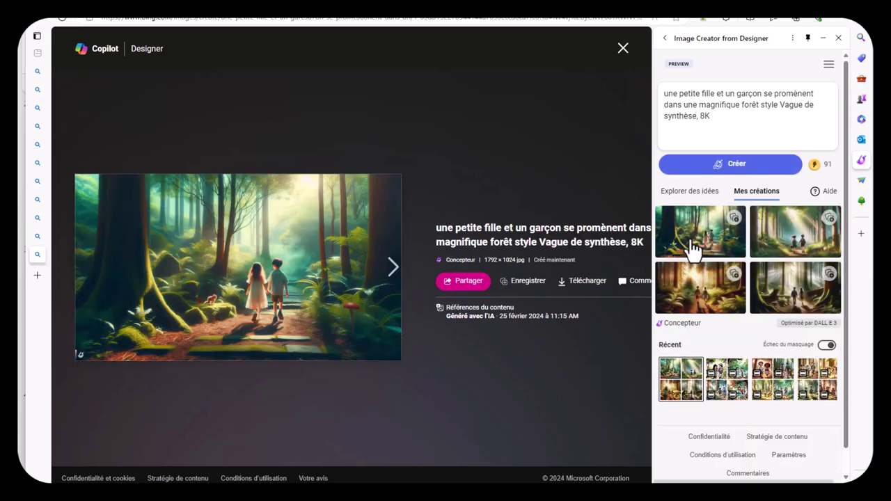
pyautogui.click(386, 271)
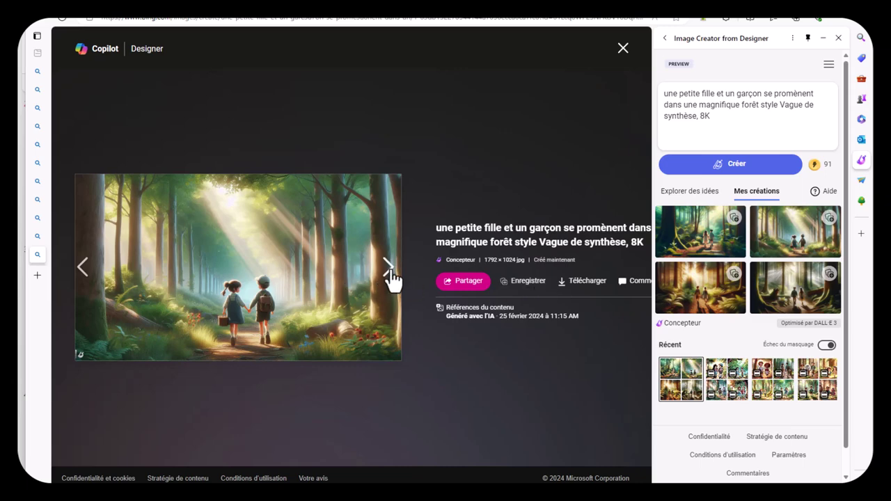
pyautogui.click(387, 275)
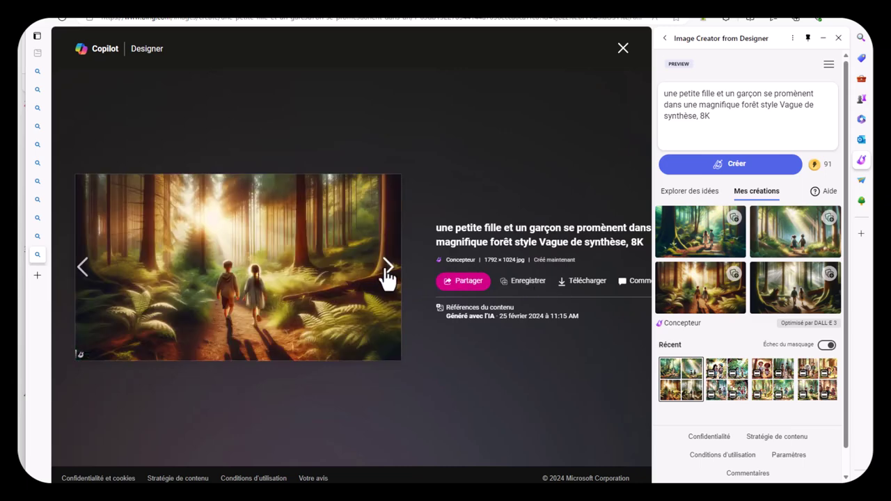
pyautogui.click(694, 237)
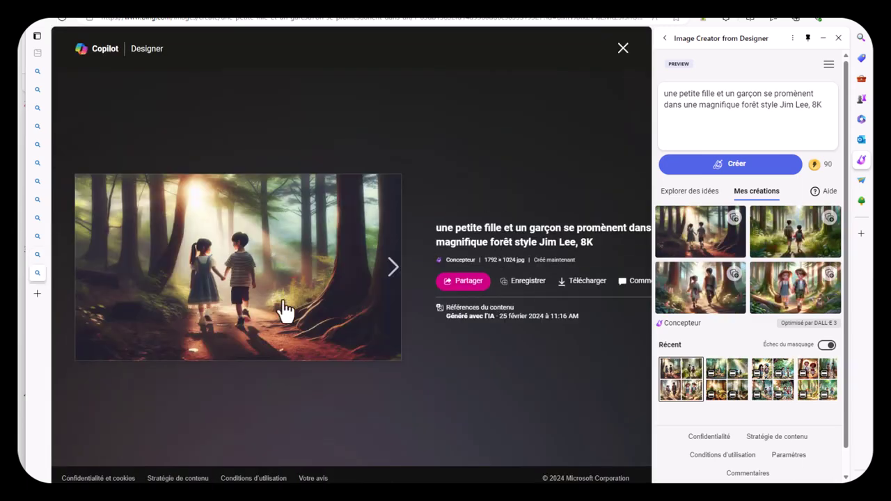
# Step through the Jim Lee images to the children in sun hats beside a raccoon.
pyautogui.click(387, 268)
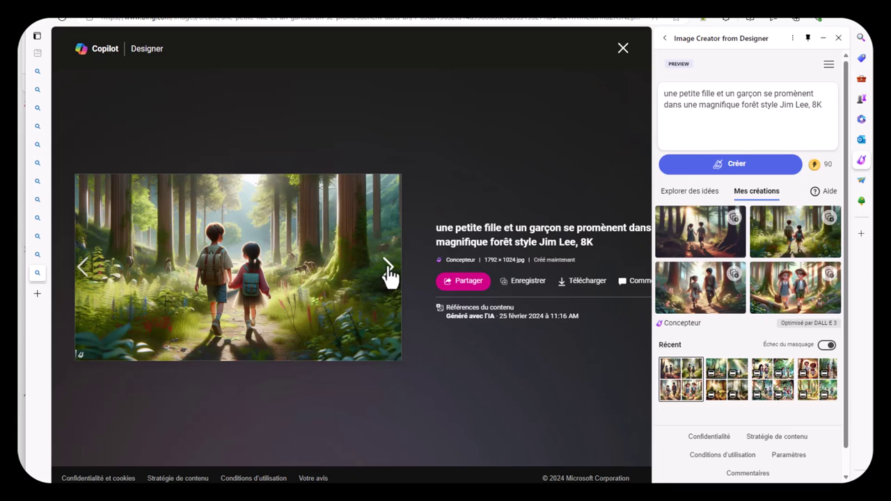
pyautogui.click(387, 268)
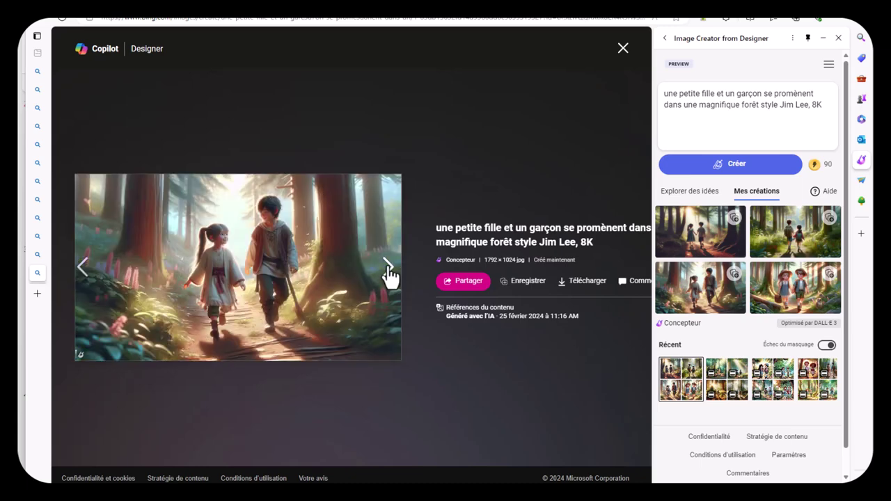
pyautogui.click(388, 272)
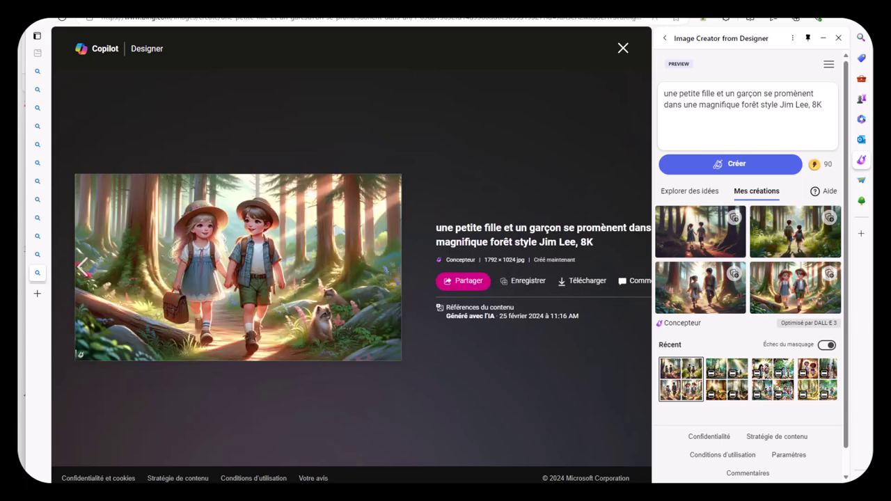
# Open the first Peinture DWM image, browse forward through the set, then return to the first image.
pyautogui.click(722, 242)
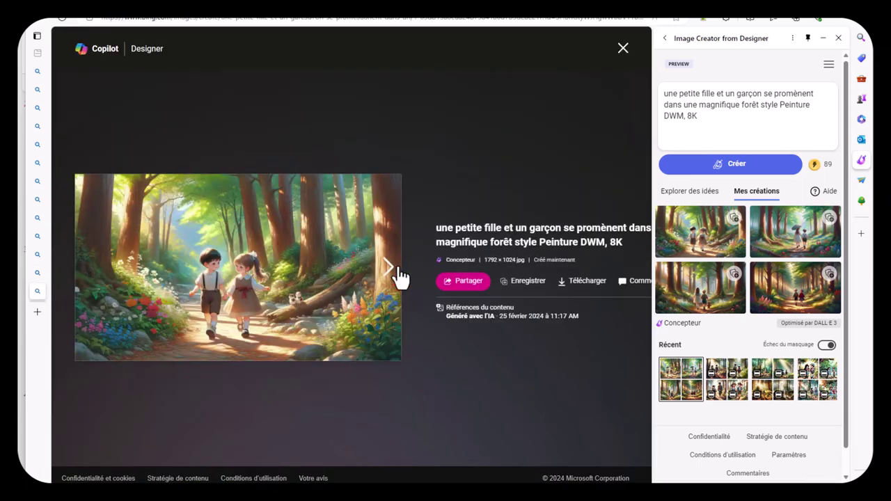
pyautogui.click(388, 268)
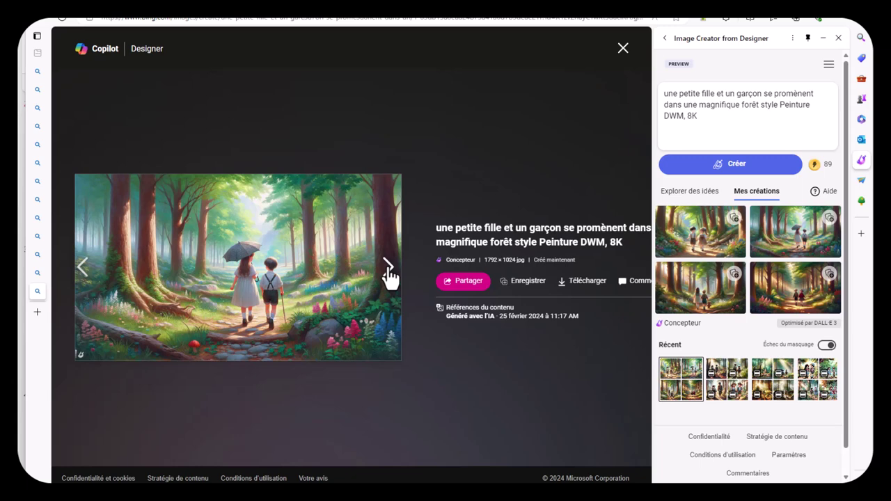
pyautogui.click(388, 268)
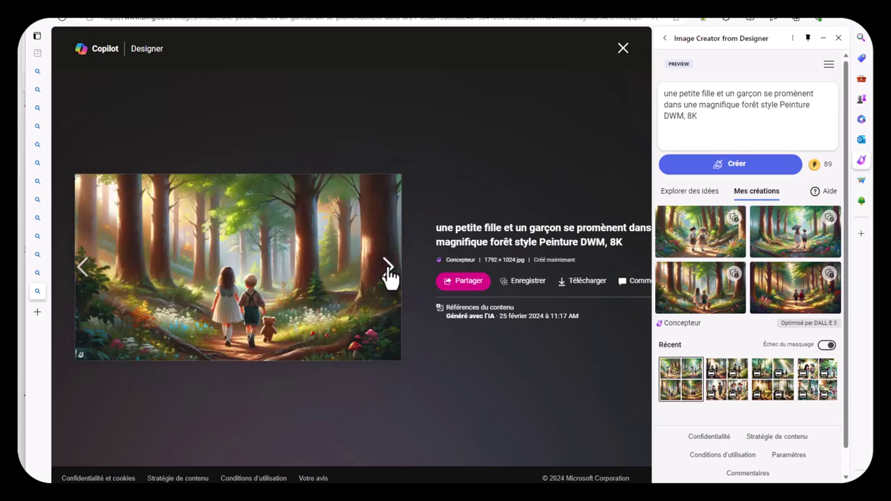
pyautogui.click(388, 268)
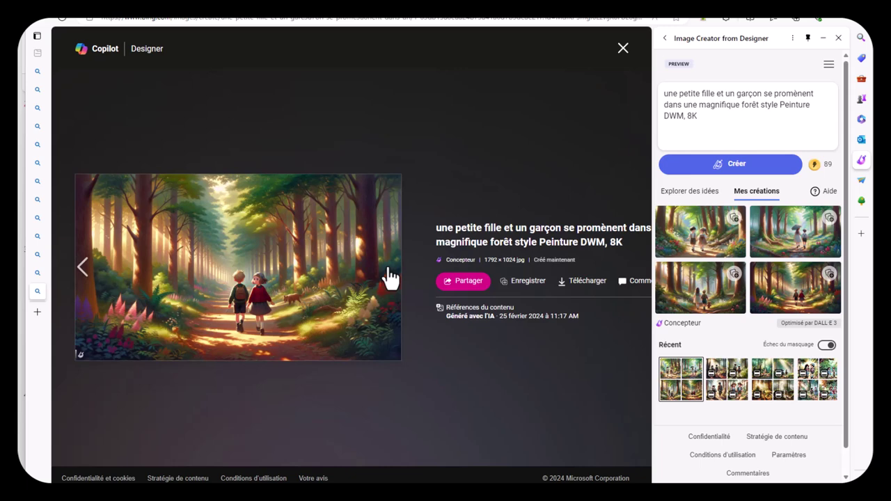
pyautogui.click(88, 274)
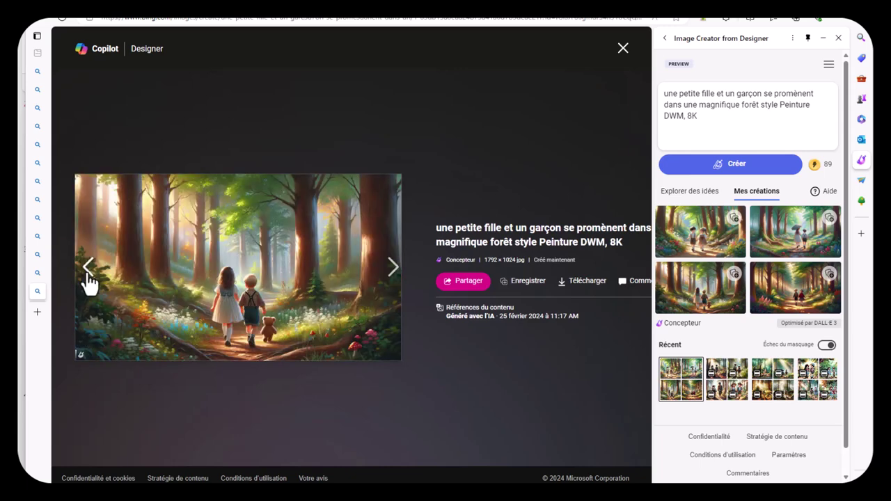
pyautogui.click(88, 282)
pyautogui.click(87, 281)
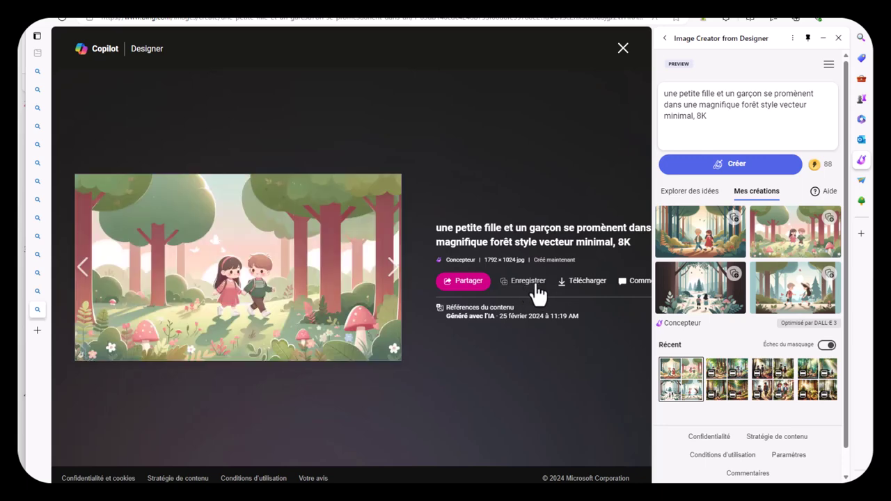
# Browse forward through the flat minimal-vector forest walk images.
pyautogui.click(388, 273)
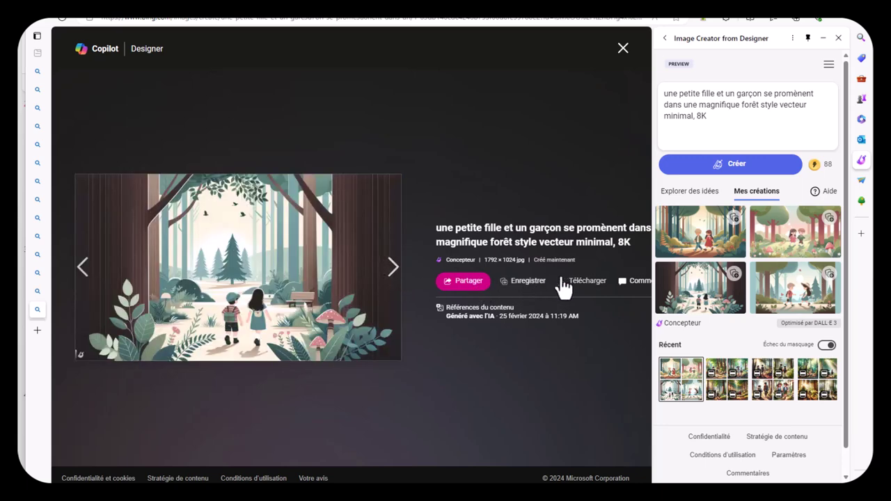
pyautogui.click(387, 272)
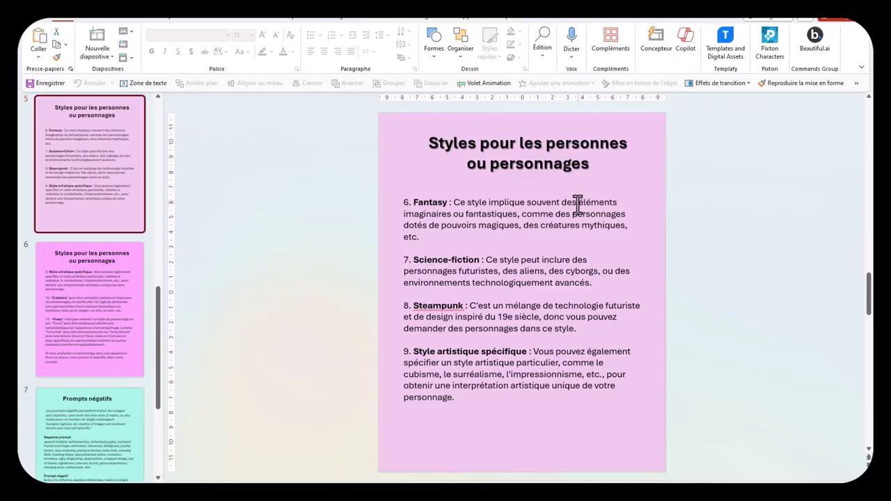
# Select 'éléments imaginaires ou fantastiques,' in the slide's Fantasy paragraph.
pyautogui.moveTo(579, 202)
pyautogui.mouseDown()
pyautogui.moveTo(528, 214)
pyautogui.moveTo(617, 220)
pyautogui.mouseUp()
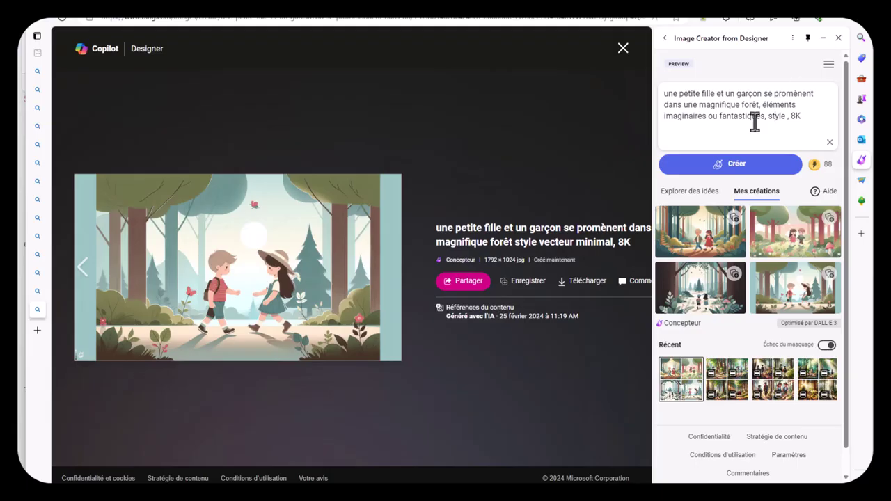
# Generate the Fantasy 4K forest walk with imaginary elements and browse the furry-creature results.
pyautogui.click(756, 173)
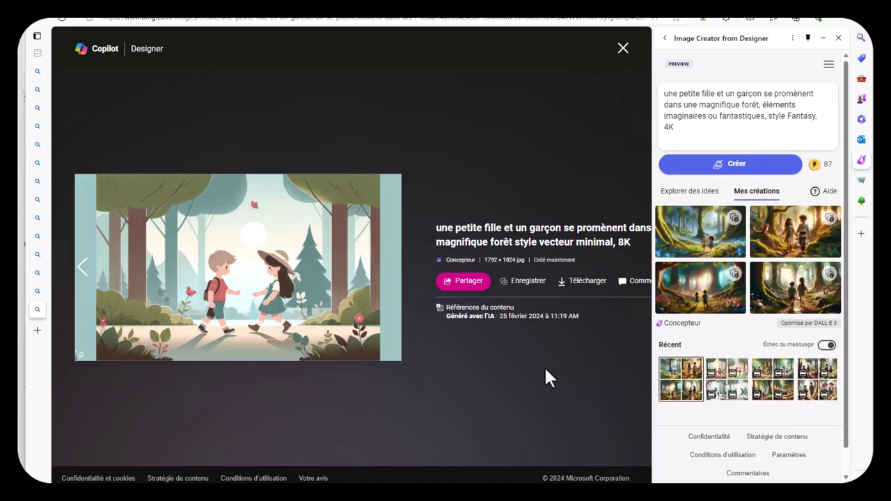
pyautogui.click(724, 244)
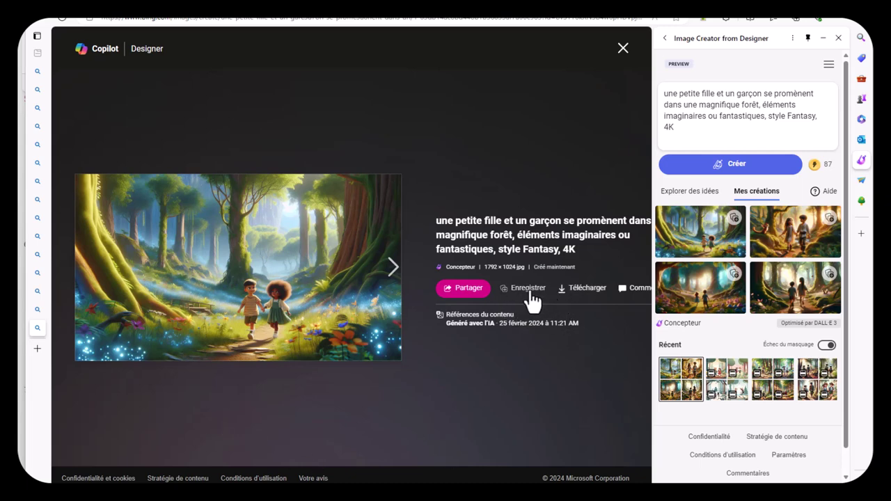
pyautogui.click(388, 275)
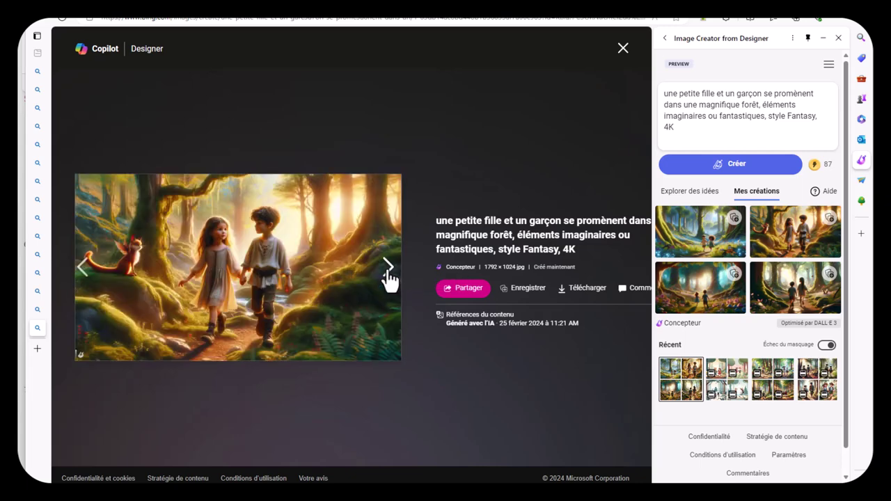
pyautogui.click(388, 275)
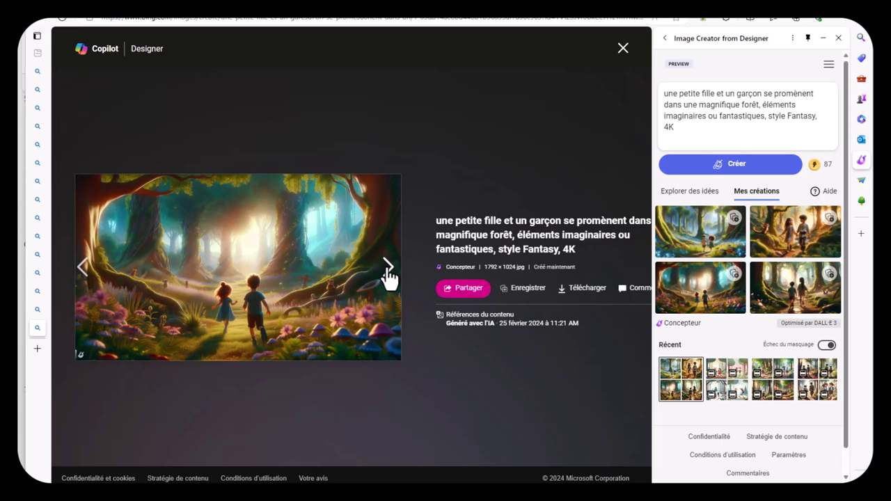
pyautogui.click(388, 268)
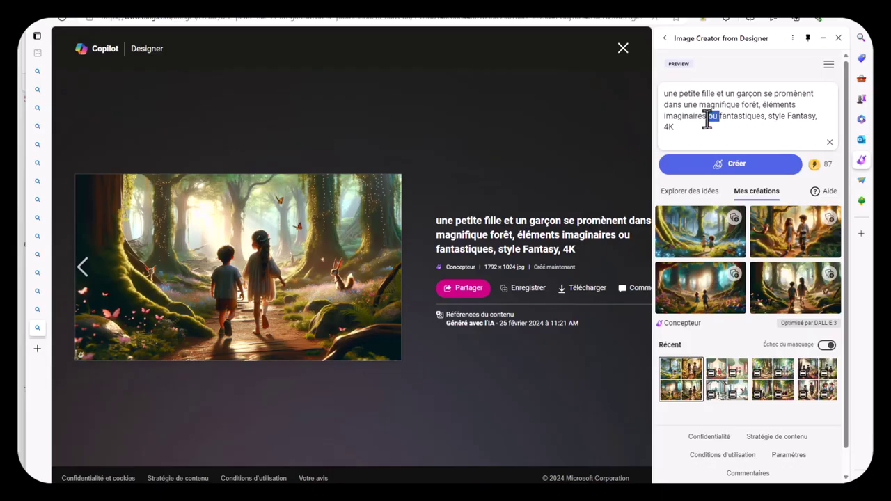
# Shorten the prompt by removing 'imaginaires ou', leaving 'éléments fantastiques, style Fantasy, 4K'.
pyautogui.press('BackSpace')
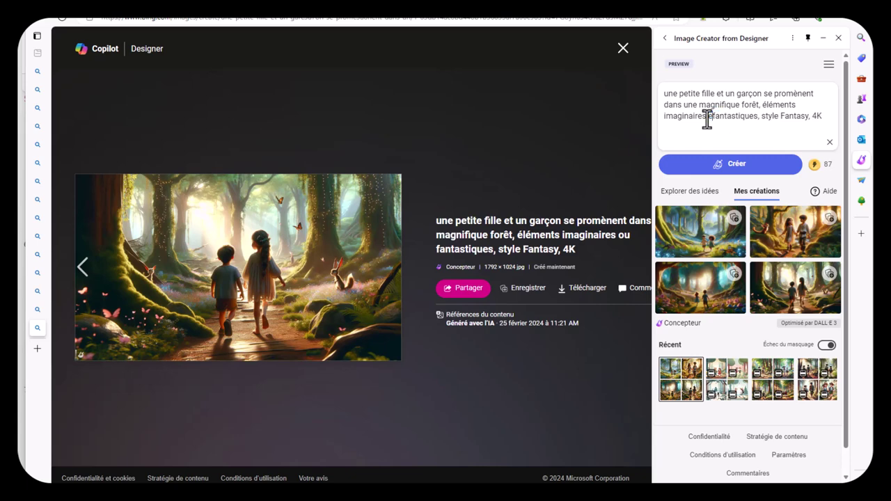
pyautogui.press('BackSpace')
pyautogui.press('BackSpace')
pyautogui.write('et,')
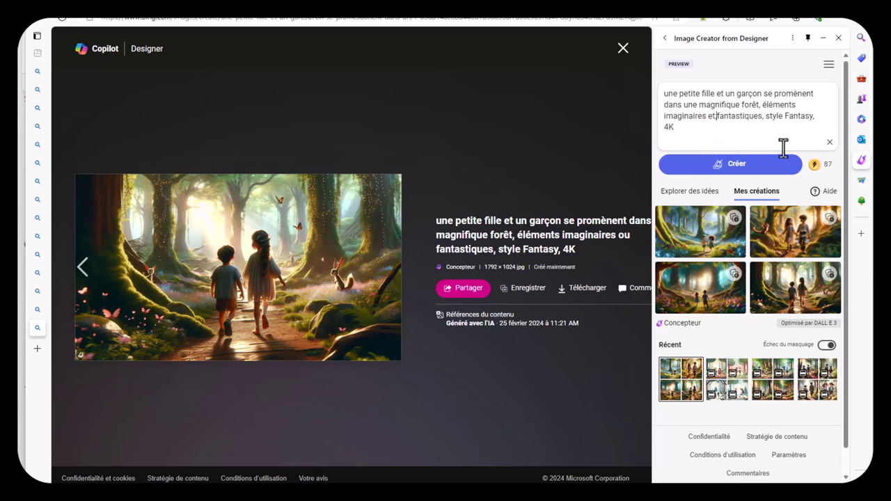
pyautogui.hotkey('ctrl', 'BackSpace')
pyautogui.hotkey('ctrl', 'BackSpace')
# Generate four new images from the shortened Fantasy prompt and browse through them.
pyautogui.click(738, 163)
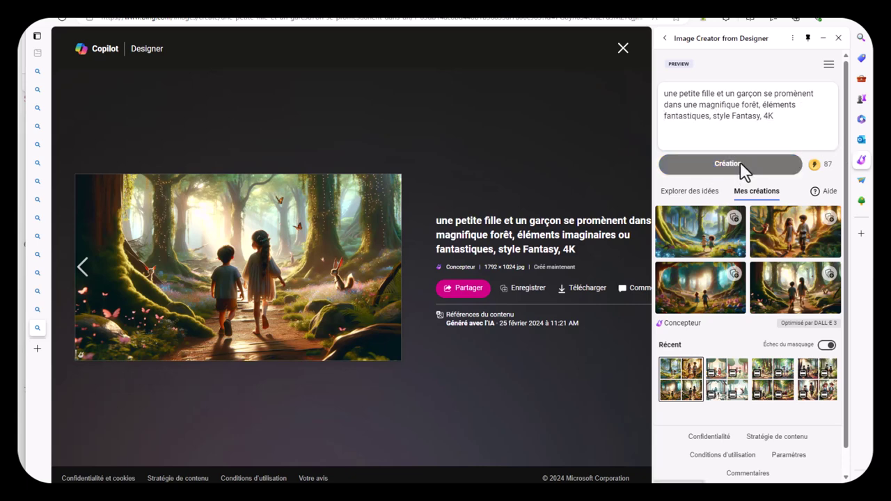
pyautogui.click(700, 238)
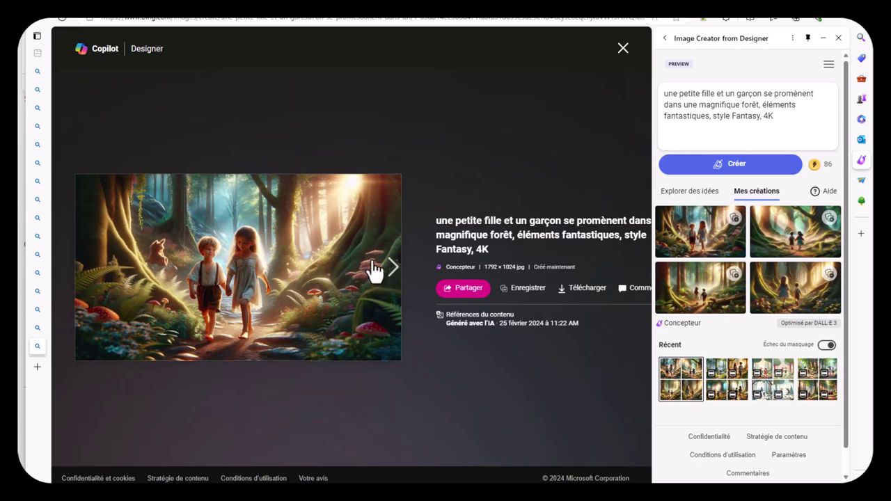
pyautogui.click(388, 268)
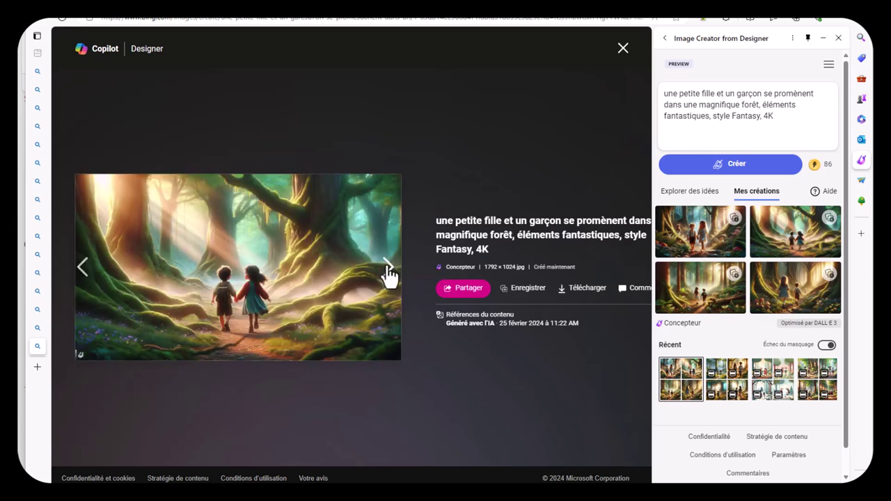
pyautogui.click(388, 269)
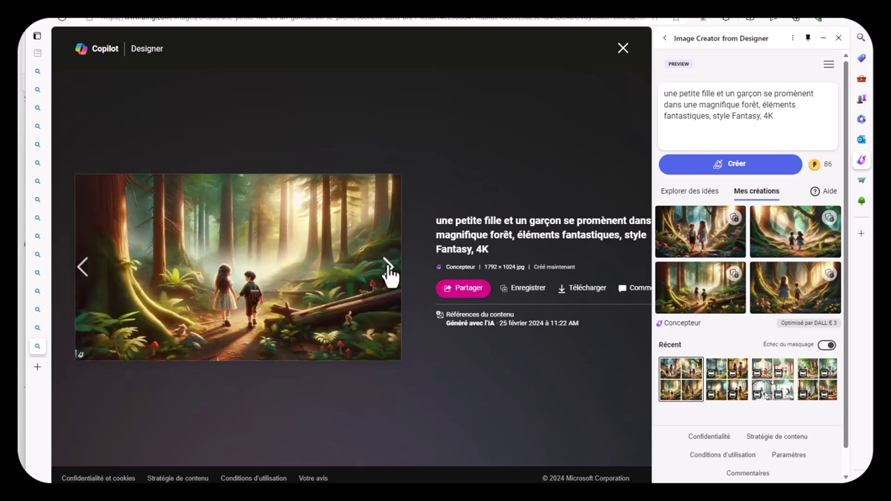
pyautogui.click(389, 272)
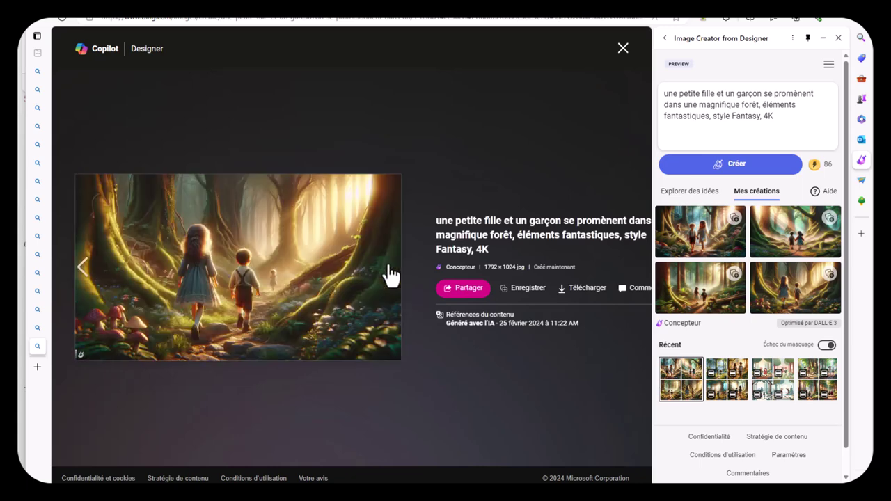